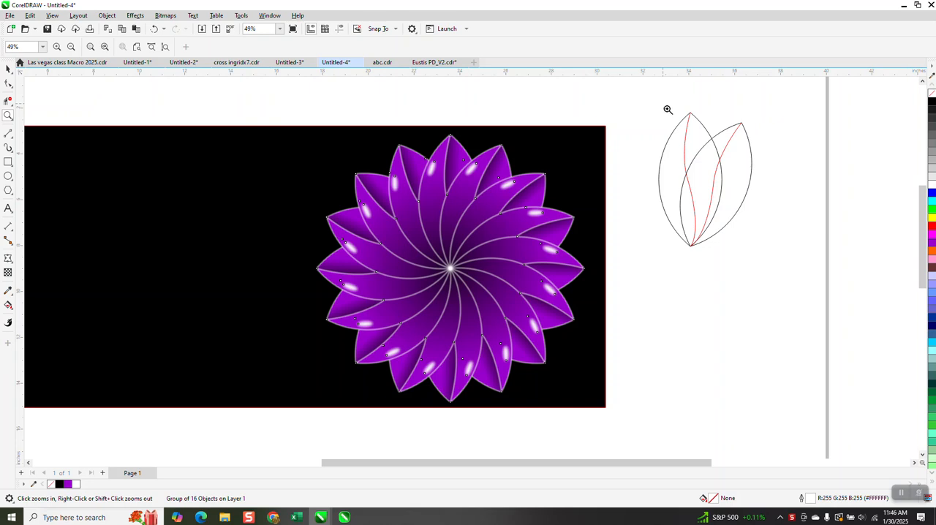
# Delete the tilted petal copy from the outline sketch beside the purple flower.
pyautogui.click(9, 68)
pyautogui.click(750, 161)
pyautogui.press('Delete')
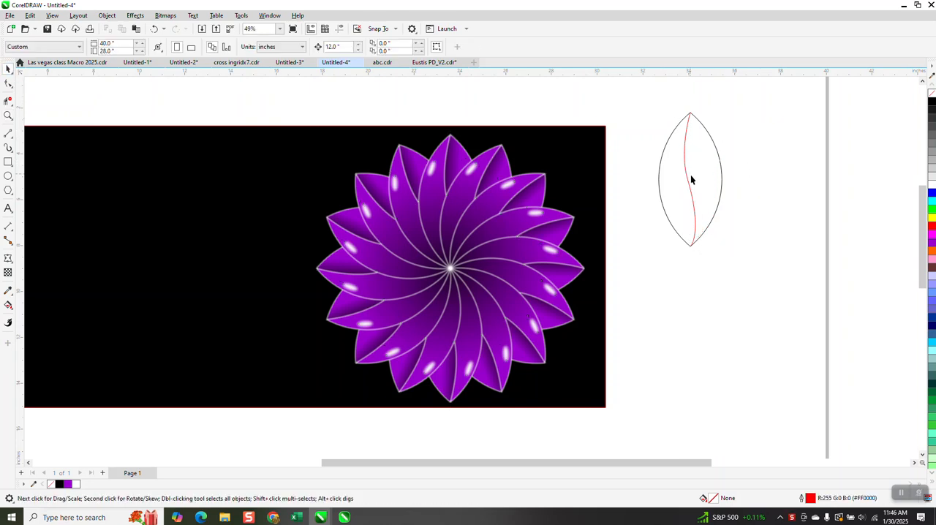
# Draw a circle about 7.85 inches wide below the black rectangle and place an overlapping copy about 5 inches to its right.
pyautogui.scroll(-3, 691, 172)
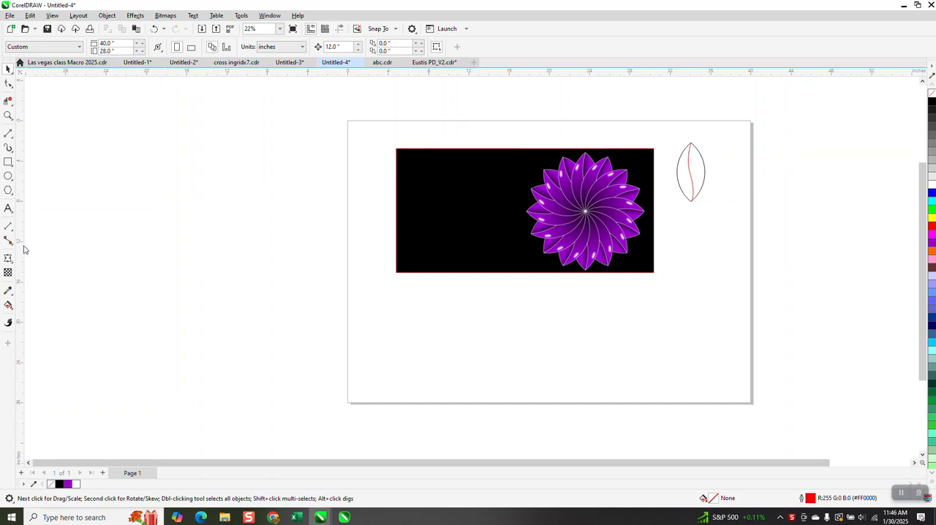
pyautogui.click(8, 177)
pyautogui.moveTo(488, 296); pyautogui.dragTo(424, 376)
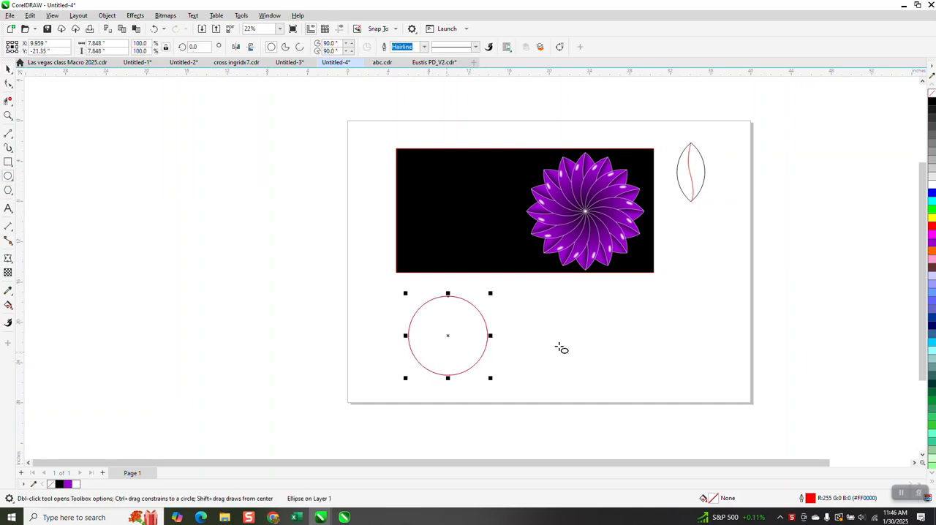
pyautogui.click(7, 69)
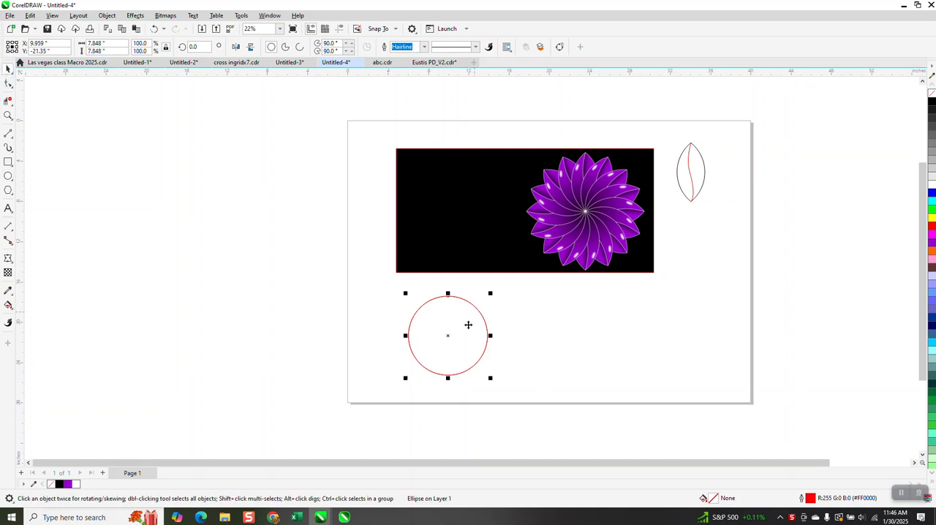
pyautogui.moveTo(449, 334); pyautogui.dragTo(500, 345)
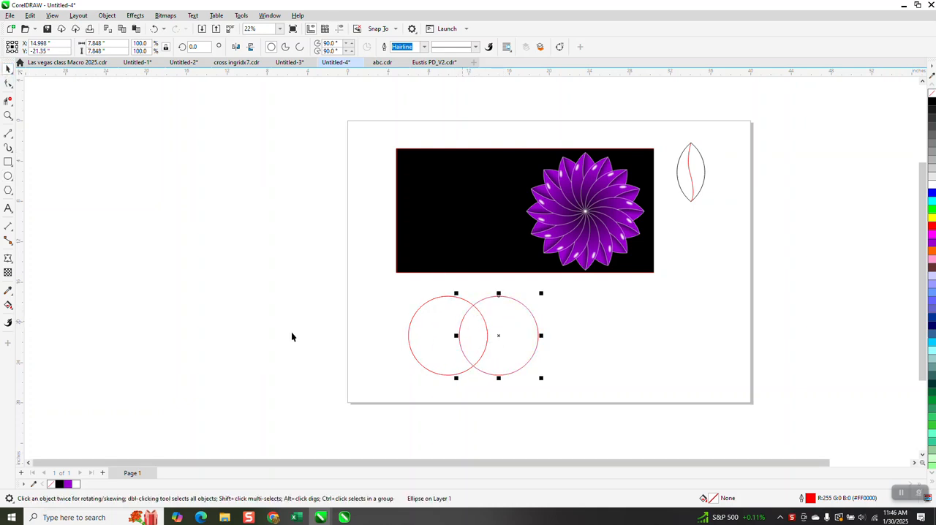
# Smart Fill the overlap of the two circles with black and move the resulting petal shape off the page, left of the black rectangle.
pyautogui.click(8, 305)
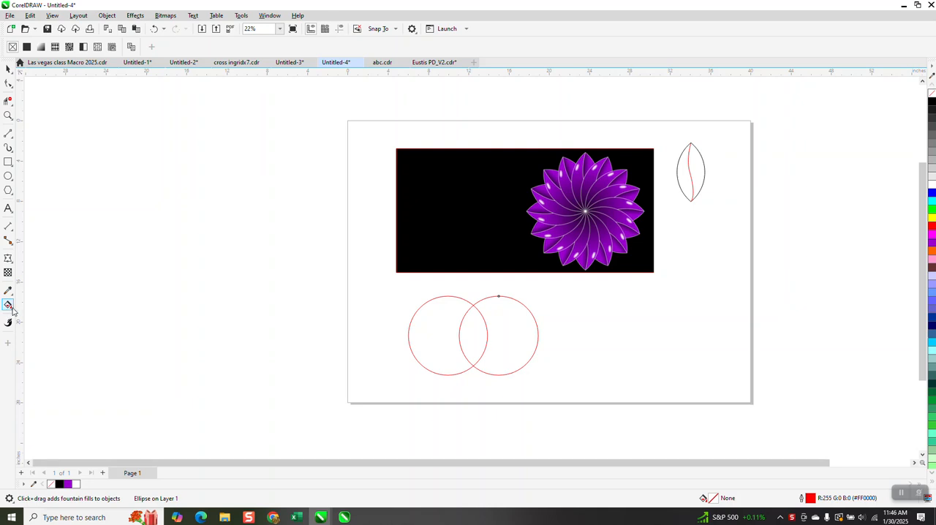
pyautogui.click(12, 313)
pyautogui.click(33, 317)
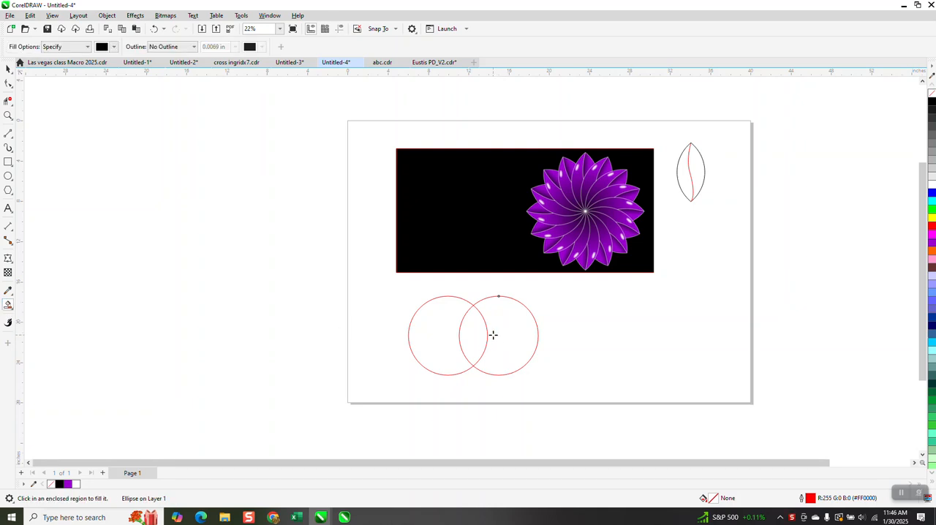
pyautogui.click(484, 331)
pyautogui.click(8, 68)
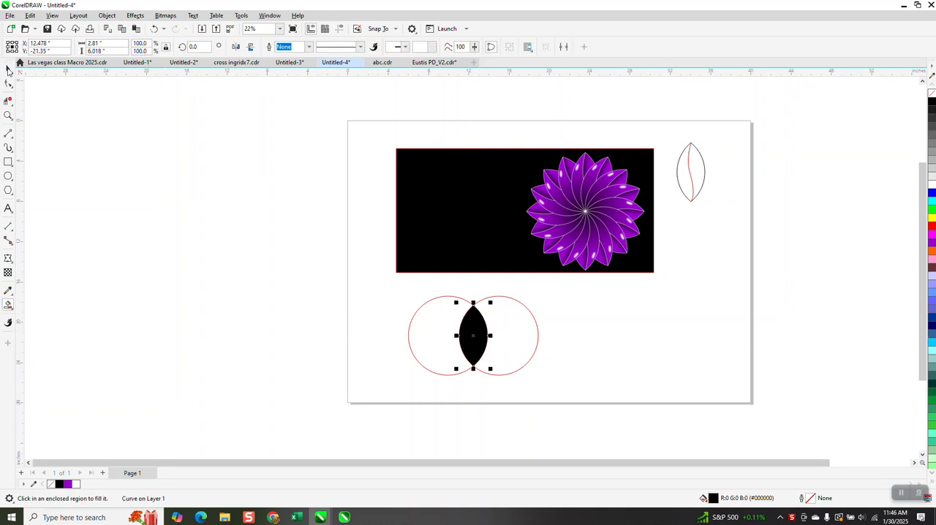
pyautogui.moveTo(473, 329); pyautogui.dragTo(263, 181)
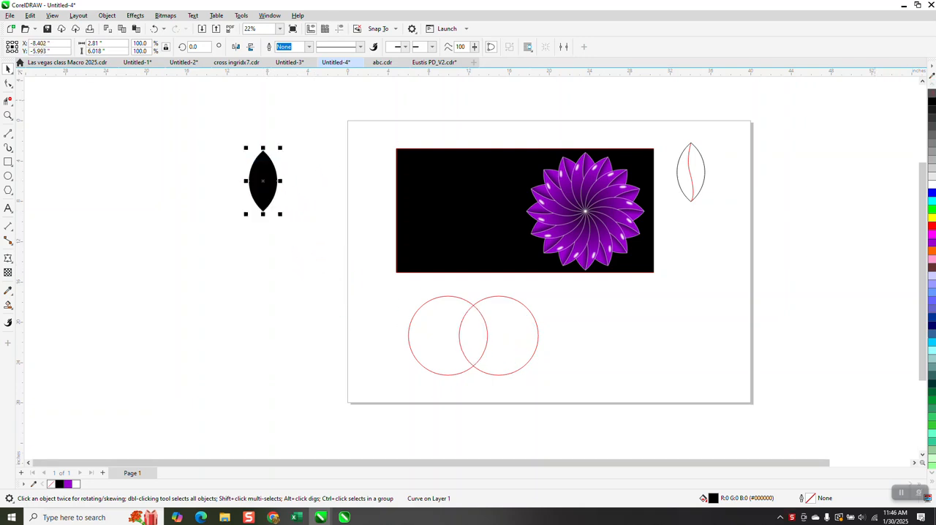
# Remove the petal shape's fill and give it a black outline.
pyautogui.click(931, 94)
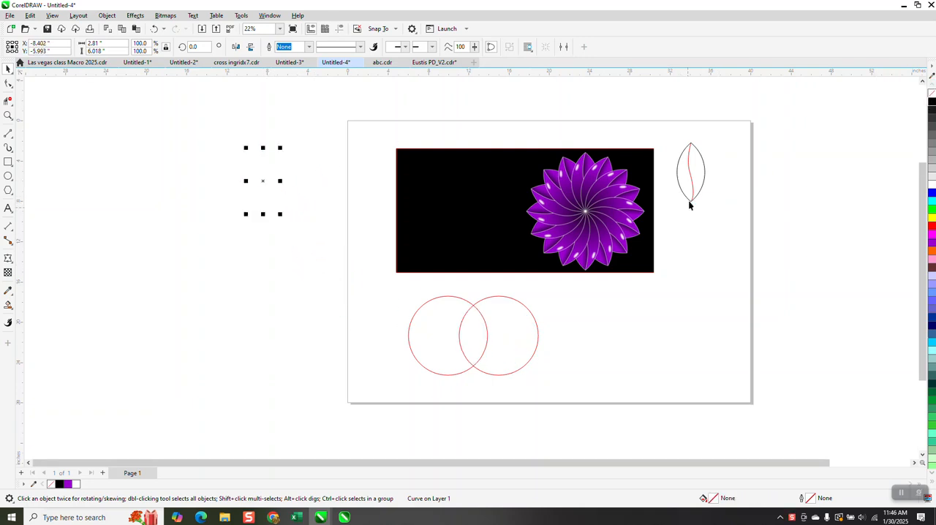
pyautogui.click(7, 116)
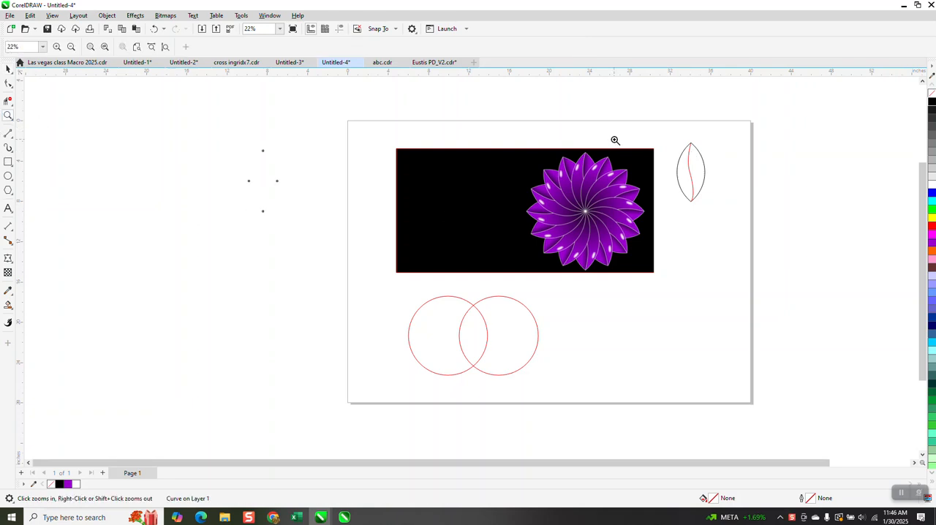
pyautogui.rightClick(932, 103)
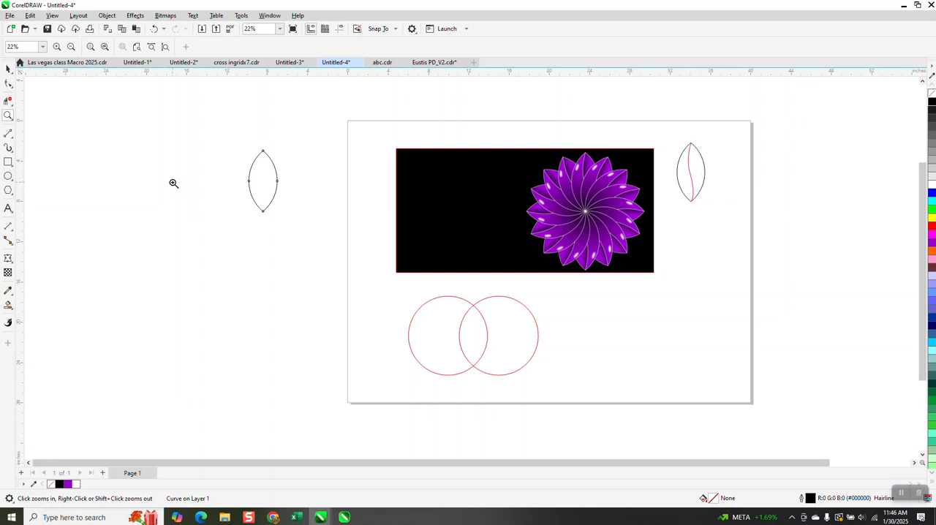
# Draw a straight 2-Point line from the petal's top tip to its bottom tip.
pyautogui.moveTo(366, 243); pyautogui.dragTo(367, 244)
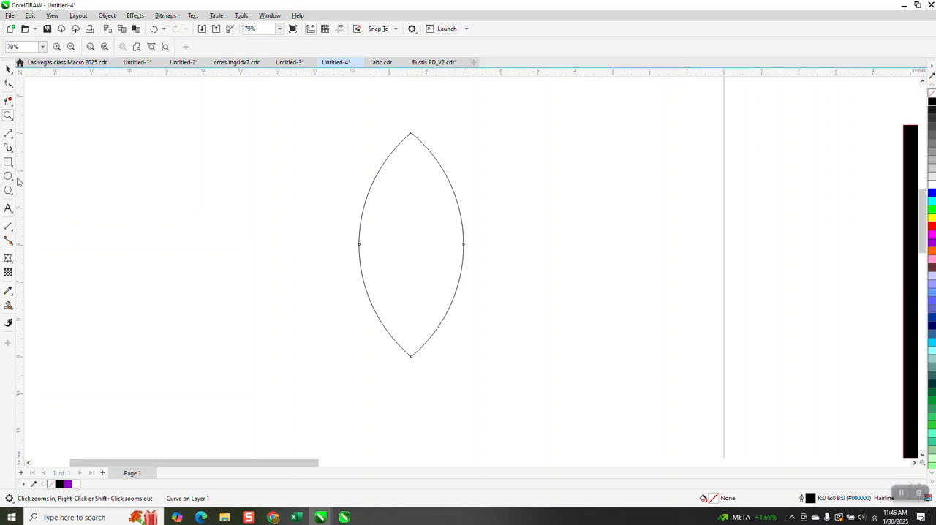
pyautogui.click(12, 141)
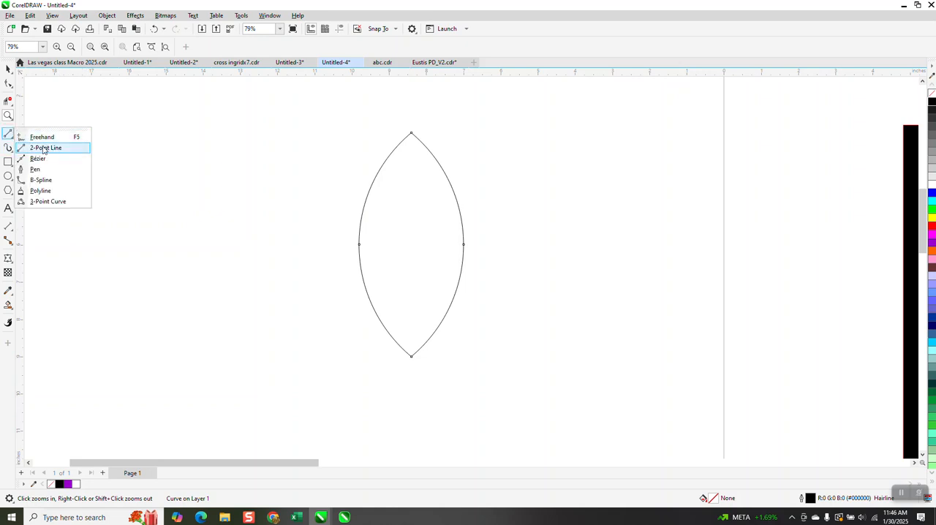
pyautogui.click(44, 146)
pyautogui.moveTo(411, 134); pyautogui.dragTo(412, 355)
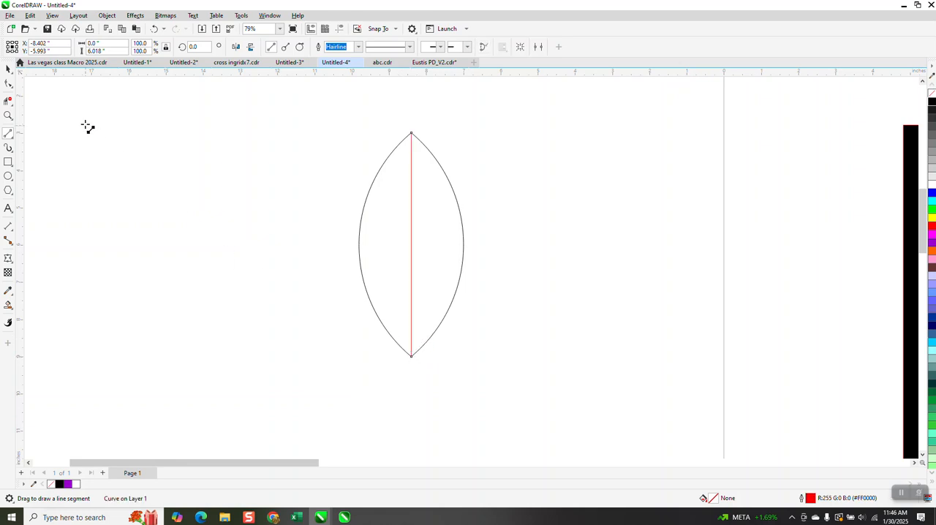
# Convert the petal's centre line to a curve and bend it into an S, bulging left in the upper half and right in the lower.
pyautogui.click(8, 84)
pyautogui.moveTo(365, 115); pyautogui.dragTo(465, 424)
pyautogui.rightClick(414, 358)
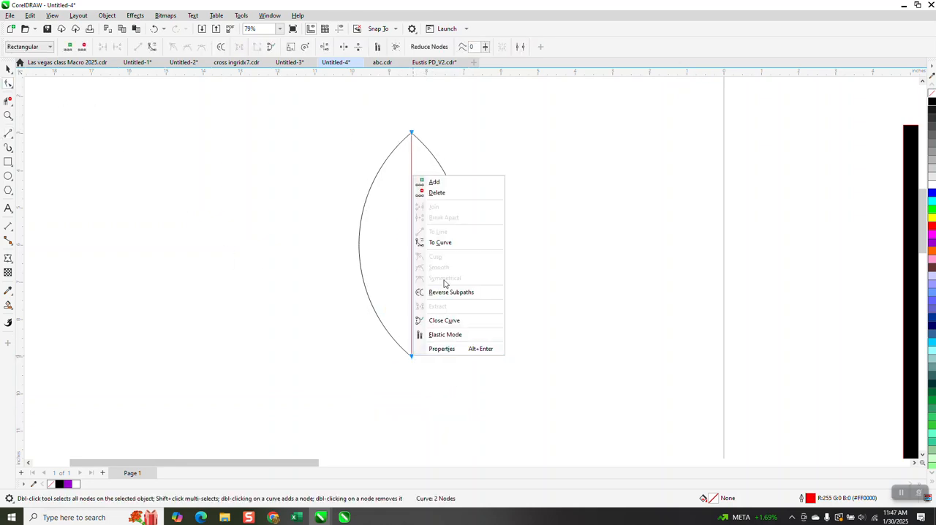
pyautogui.click(448, 244)
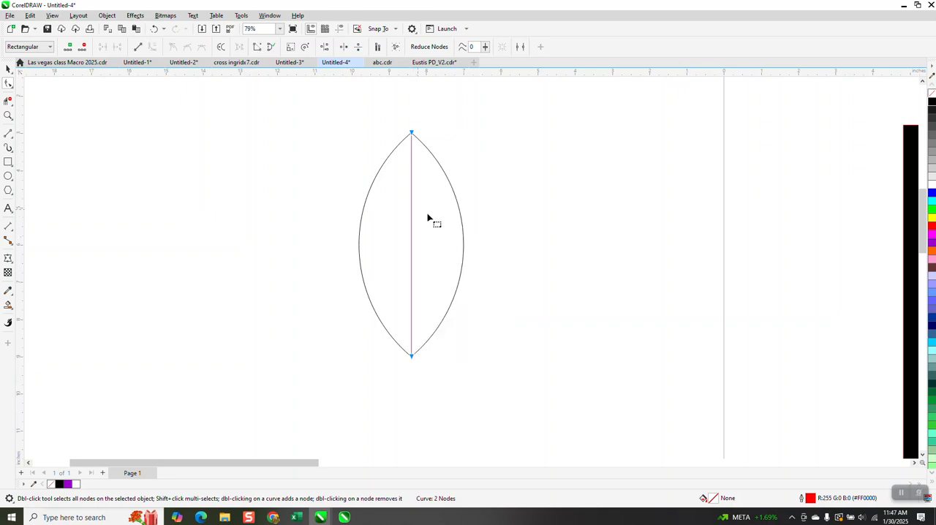
pyautogui.click(413, 135)
pyautogui.moveTo(411, 212); pyautogui.dragTo(401, 217)
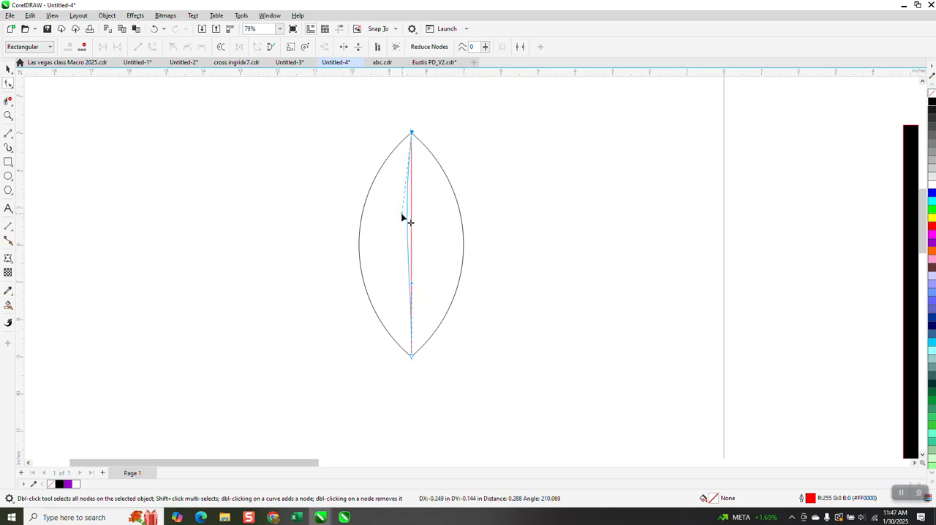
pyautogui.moveTo(412, 288); pyautogui.dragTo(438, 287)
pyautogui.moveTo(403, 218); pyautogui.dragTo(382, 219)
# Group the petal outline with its S-shaped centre line.
pyautogui.scroll(-2, 427, 217)
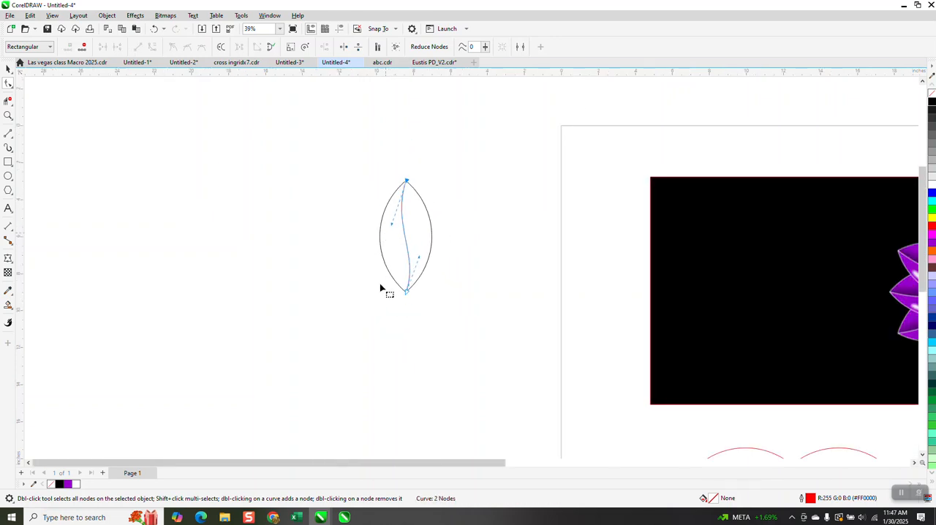
pyautogui.click(8, 68)
pyautogui.moveTo(351, 153); pyautogui.dragTo(484, 318)
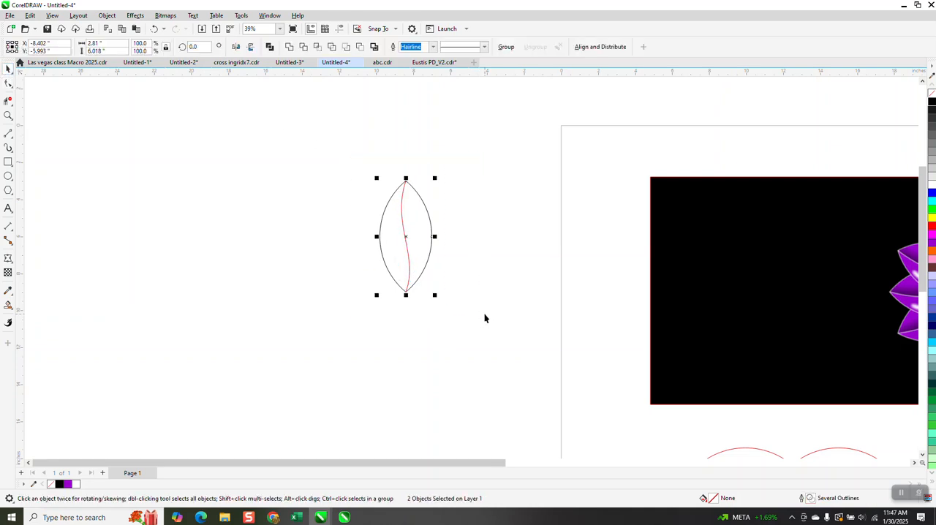
pyautogui.hotkey('ctrl', 'g')
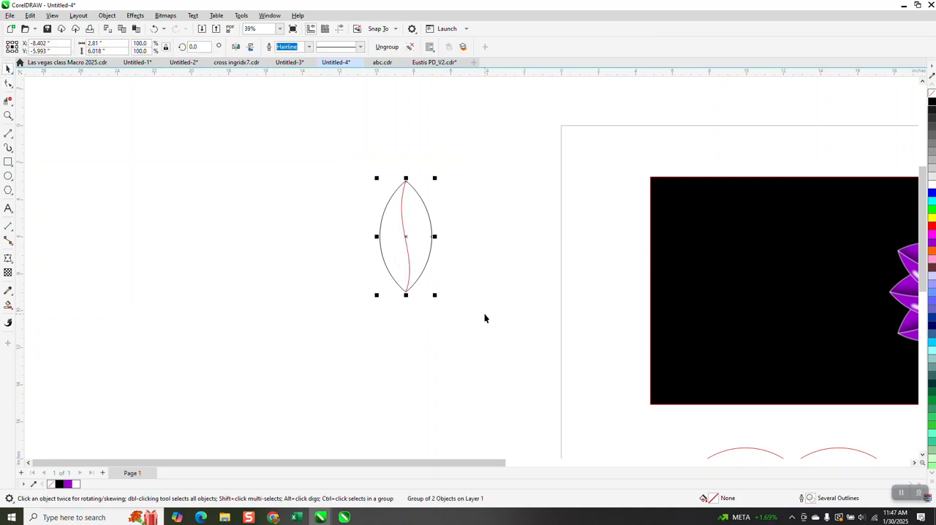
# Move the petal group's rotation centre to the petal's bottom tip.
pyautogui.click(407, 237)
pyautogui.moveTo(407, 282); pyautogui.dragTo(406, 290)
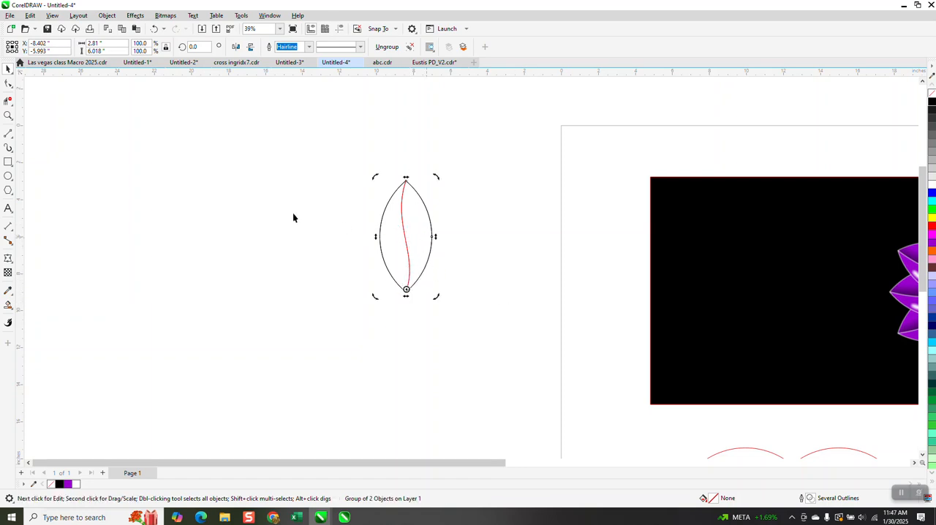
pyautogui.click(8, 114)
pyautogui.moveTo(351, 167); pyautogui.dragTo(504, 337)
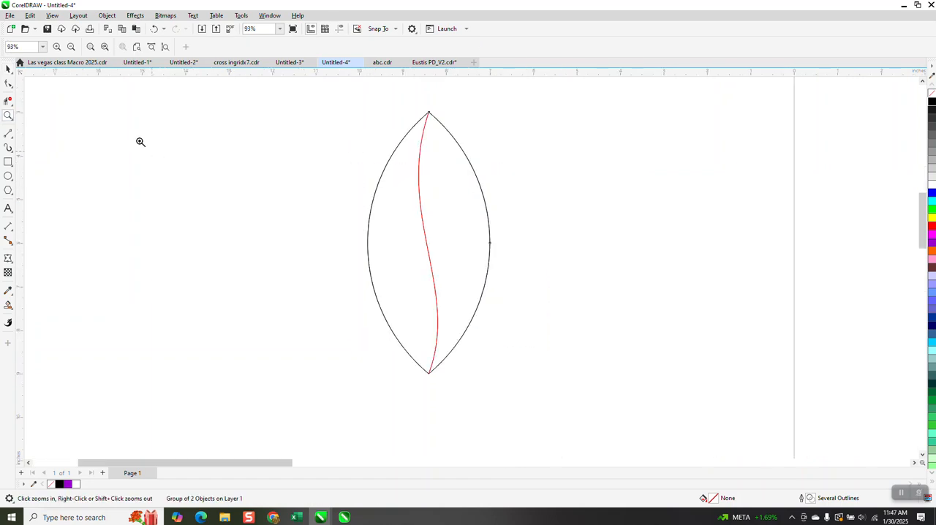
pyautogui.click(10, 70)
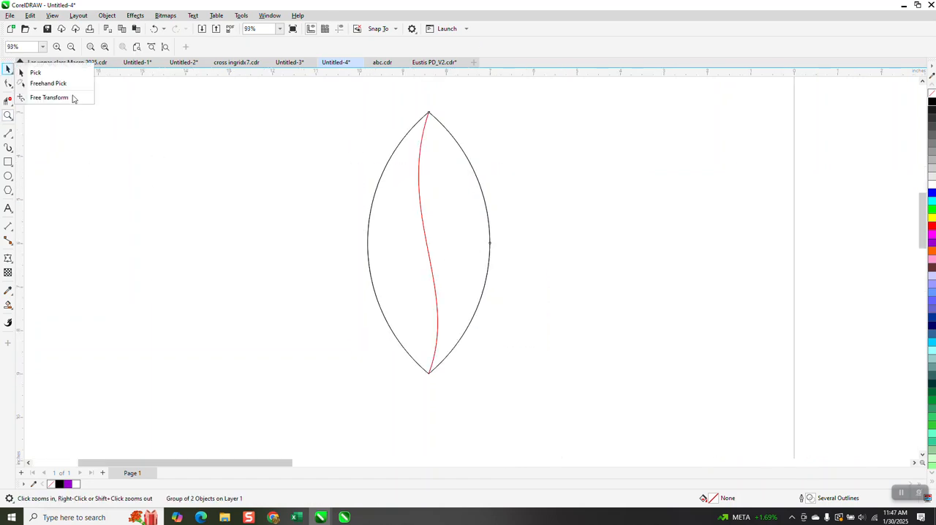
pyautogui.click(368, 218)
pyautogui.click(427, 244)
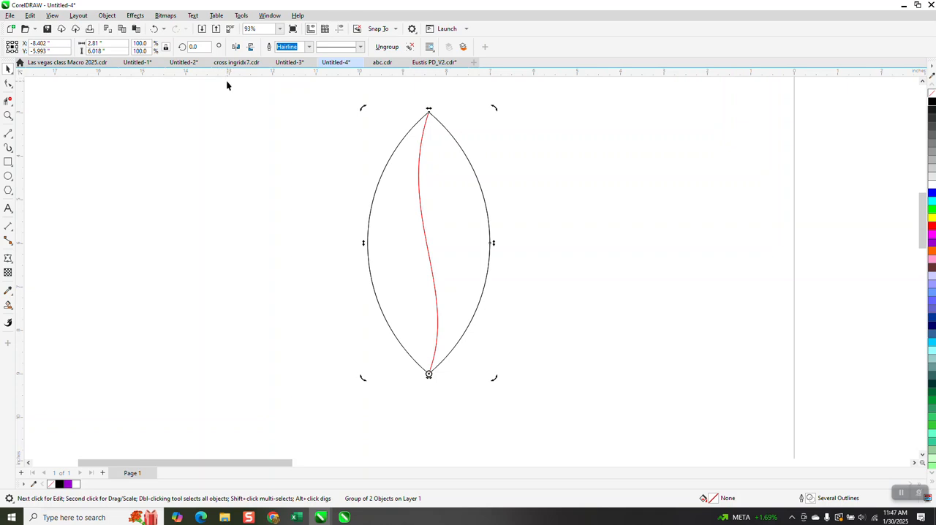
# Create a copy of the petal group rotated by -22.5 degrees about the bottom tip.
pyautogui.click(196, 49)
pyautogui.press('BackSpace')
pyautogui.write('-22.5')
pyautogui.press('Return')
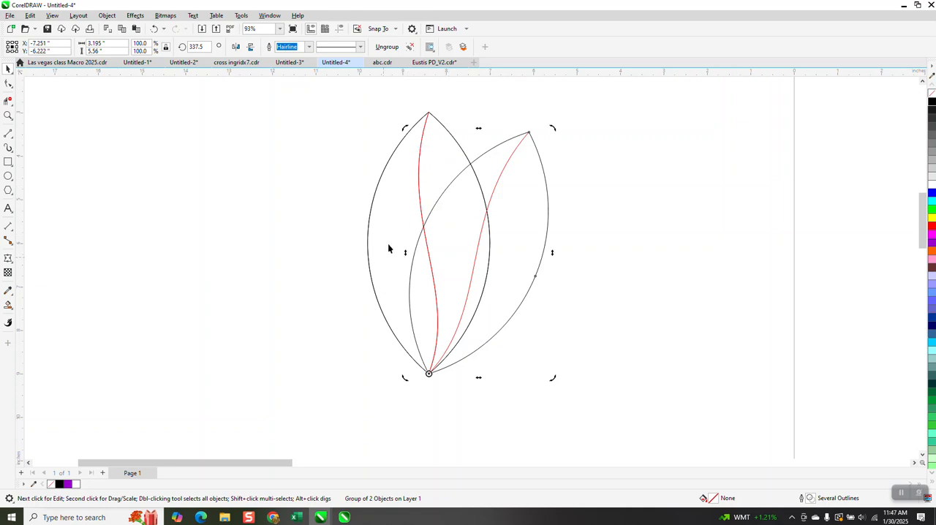
# Smart Fill the upright petal's upper-right and left sections with purple (#9900CC), nudging each filled piece 12 inches left of the outlines.
pyautogui.click(7, 305)
pyautogui.click(13, 310)
pyautogui.click(42, 319)
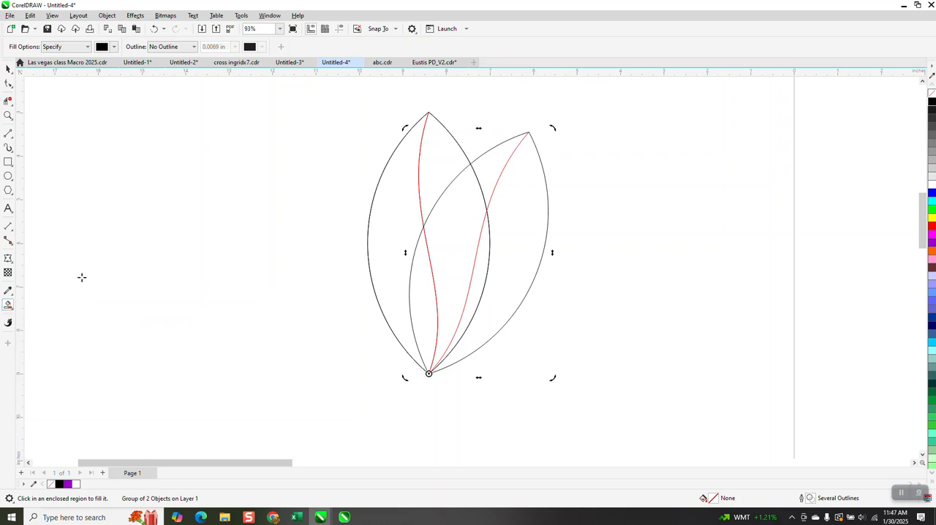
pyautogui.click(114, 47)
pyautogui.click(121, 119)
pyautogui.click(442, 173)
pyautogui.click(443, 159)
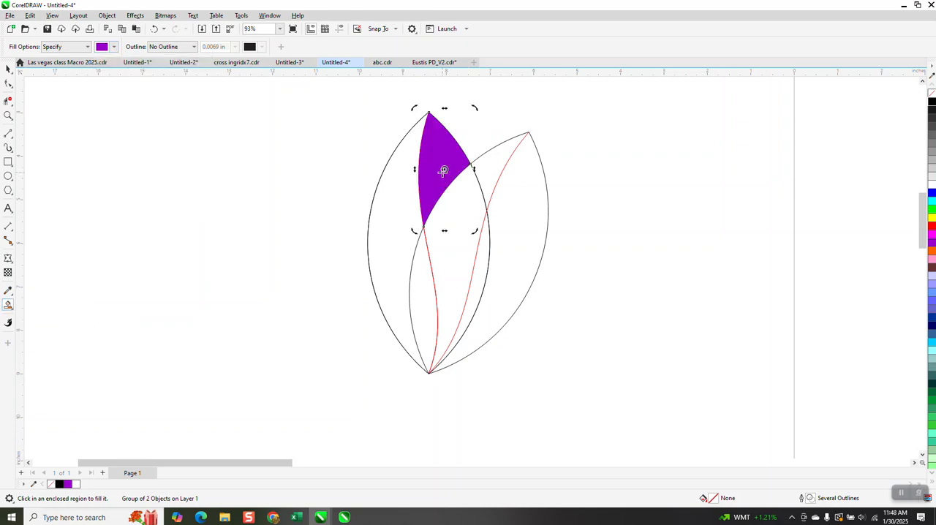
pyautogui.click(394, 186)
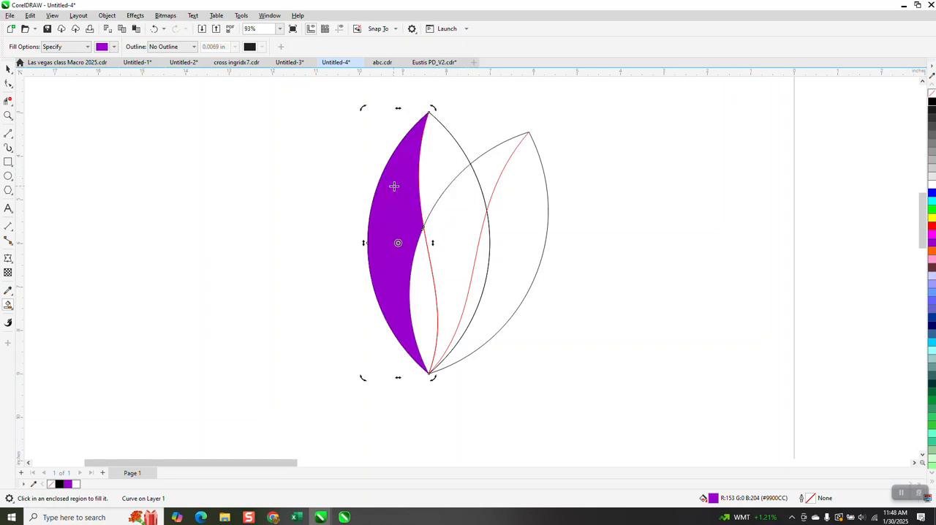
pyautogui.press('Left')
# Apply a purple-to-black fountain fill to the upper-right petal piece, darkening toward its seam with the left piece.
pyautogui.scroll(-1, 556, 191)
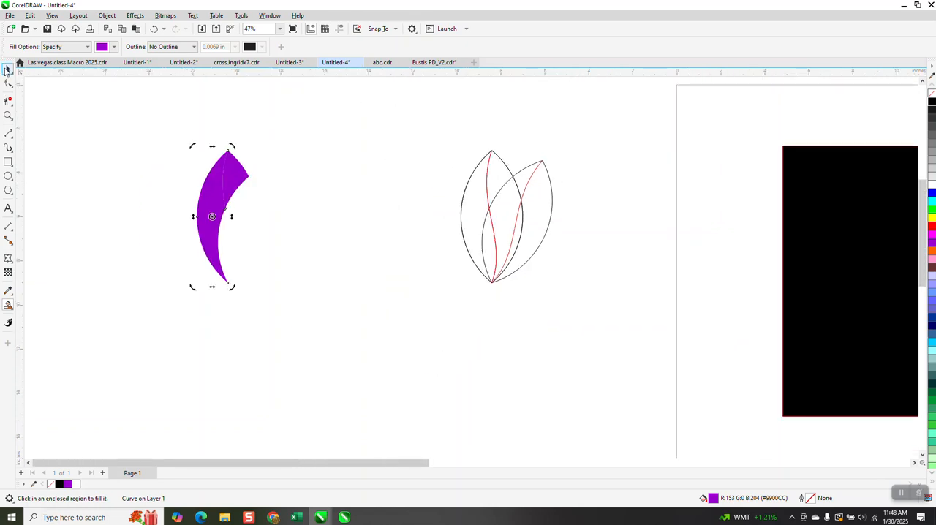
pyautogui.click(6, 69)
pyautogui.moveTo(171, 129); pyautogui.dragTo(340, 282)
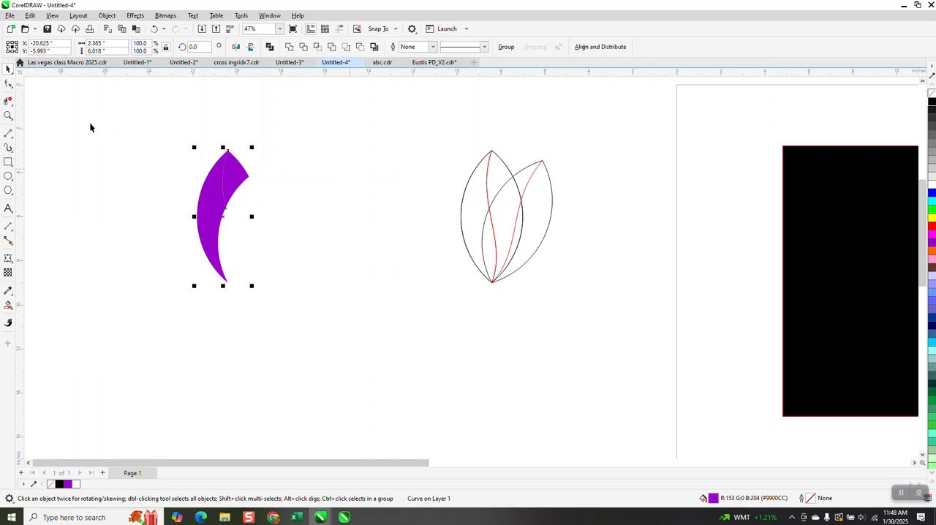
pyautogui.click(8, 115)
pyautogui.moveTo(178, 139); pyautogui.dragTo(336, 288)
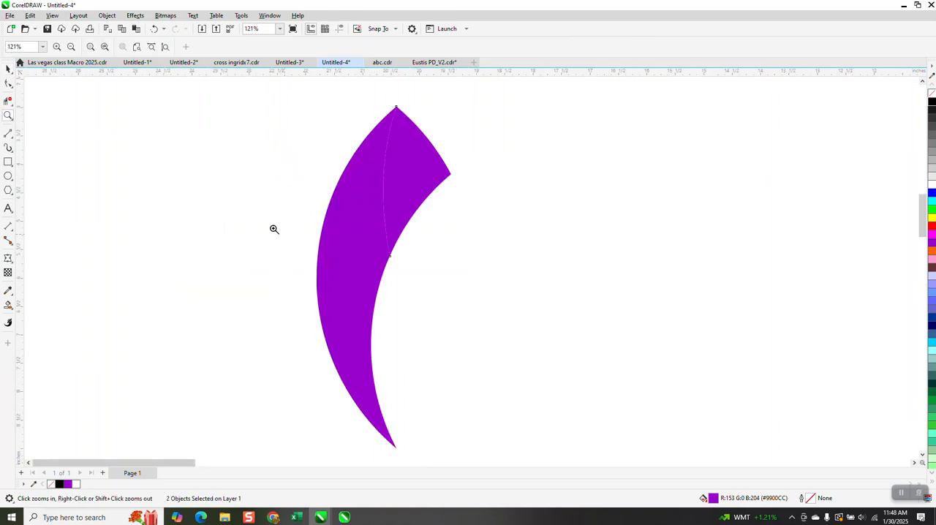
pyautogui.press('space')
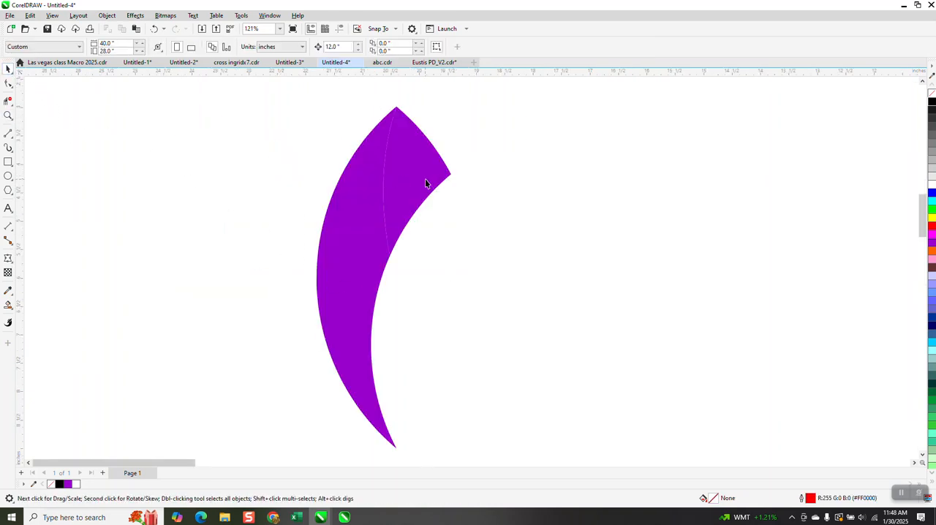
pyautogui.click(427, 178)
pyautogui.click(12, 308)
pyautogui.click(33, 305)
pyautogui.moveTo(437, 174); pyautogui.dragTo(322, 183)
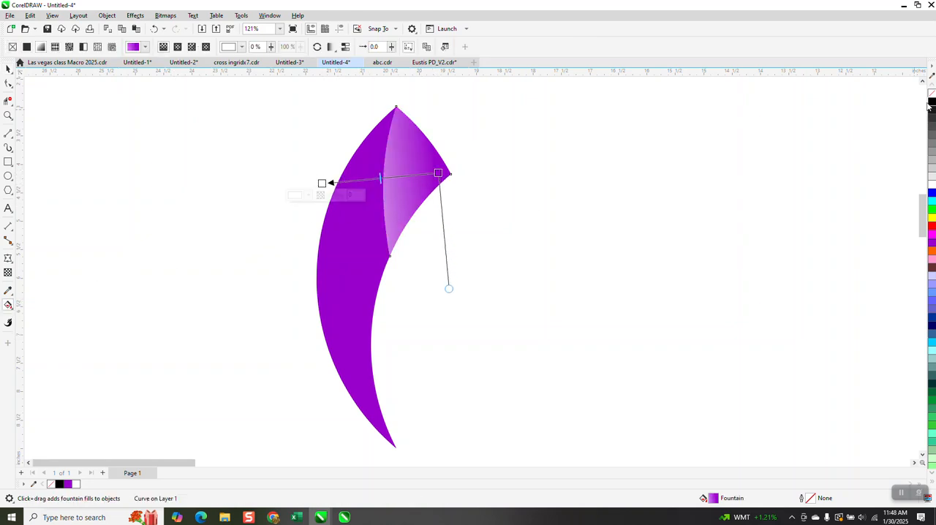
pyautogui.click(322, 184)
pyautogui.moveTo(322, 184); pyautogui.dragTo(309, 186)
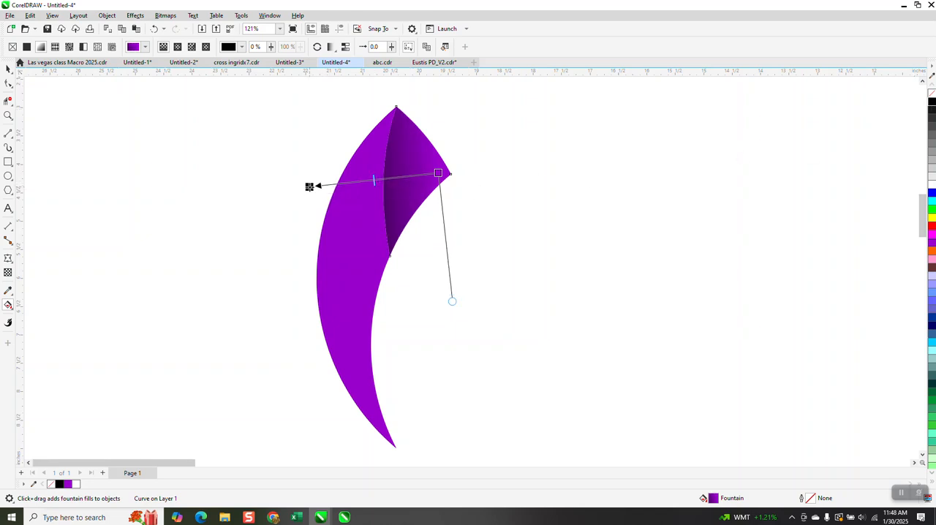
# Fine-tune the upper-right piece's gradient start and give the left petal piece a purple-to-black fountain fill darkening toward the bottom tip.
pyautogui.moveTo(438, 173)
pyautogui.mouseDown()
pyautogui.moveTo(452, 174)
pyautogui.moveTo(436, 176)
pyautogui.mouseUp()
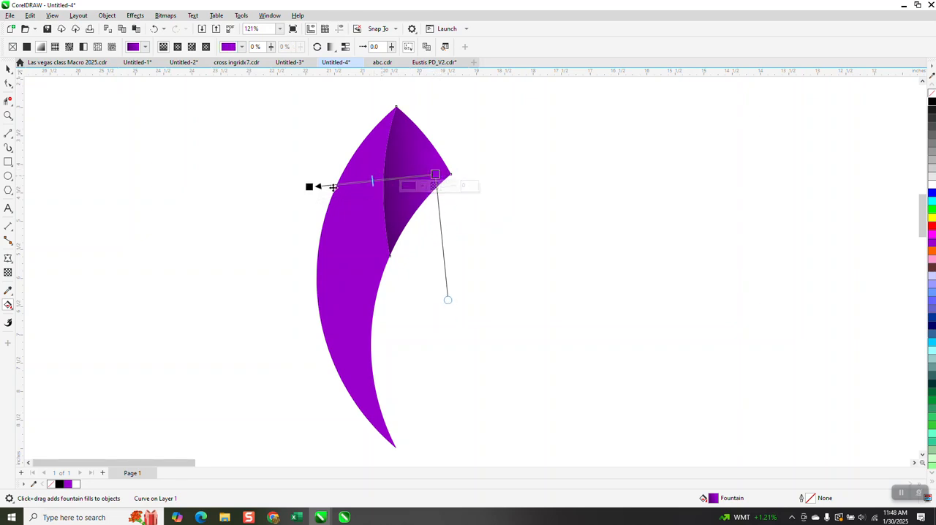
pyautogui.click(8, 68)
pyautogui.click(324, 216)
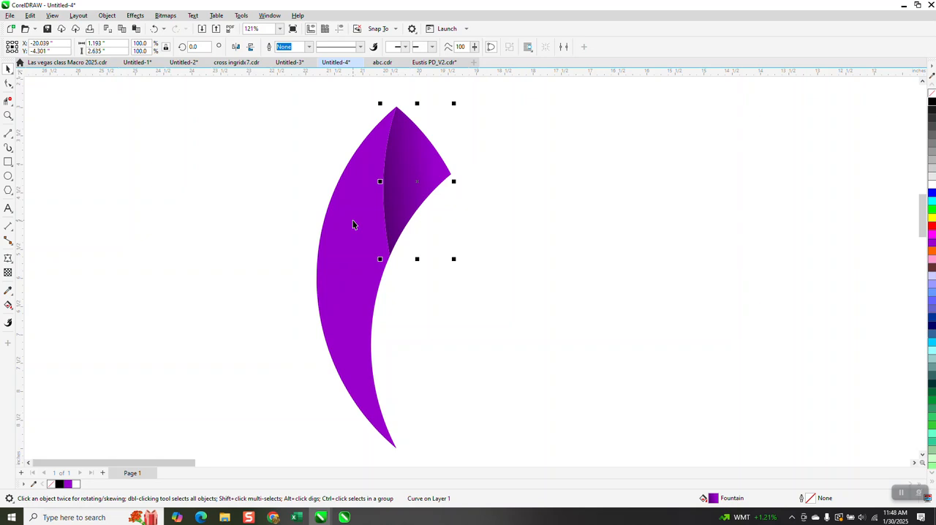
pyautogui.click(10, 306)
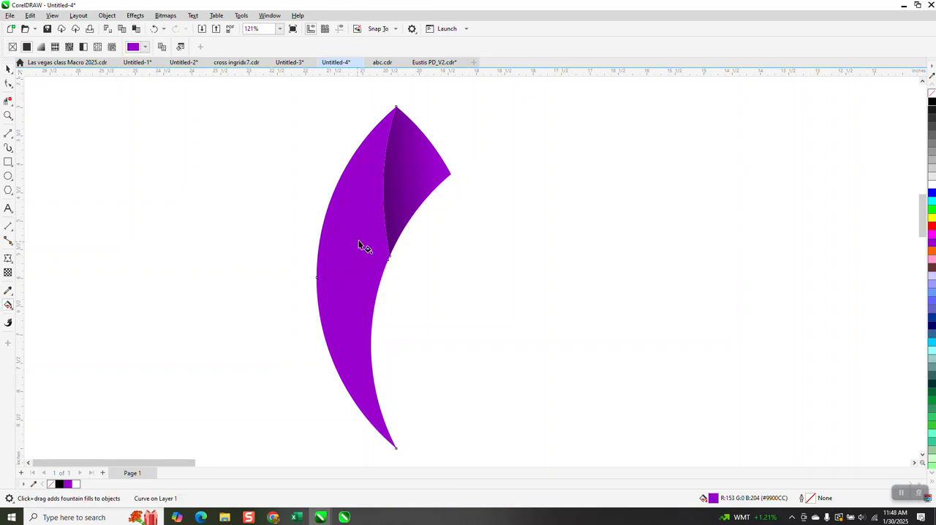
pyautogui.moveTo(355, 174); pyautogui.dragTo(366, 430)
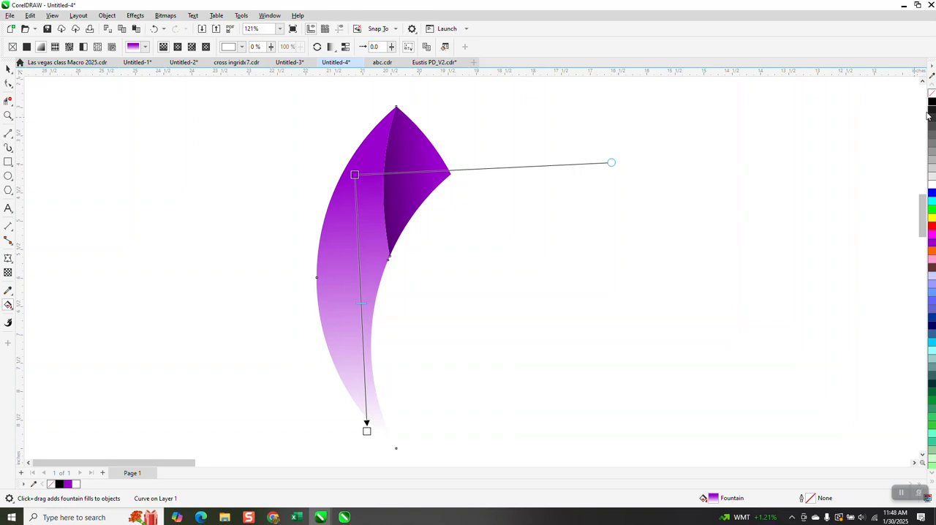
pyautogui.moveTo(890, 149); pyautogui.dragTo(367, 431)
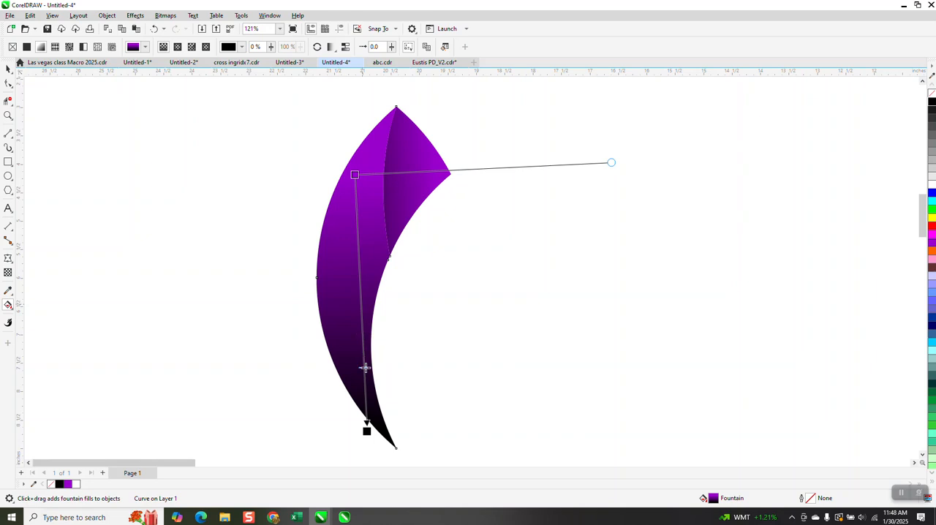
pyautogui.moveTo(355, 175); pyautogui.dragTo(348, 239)
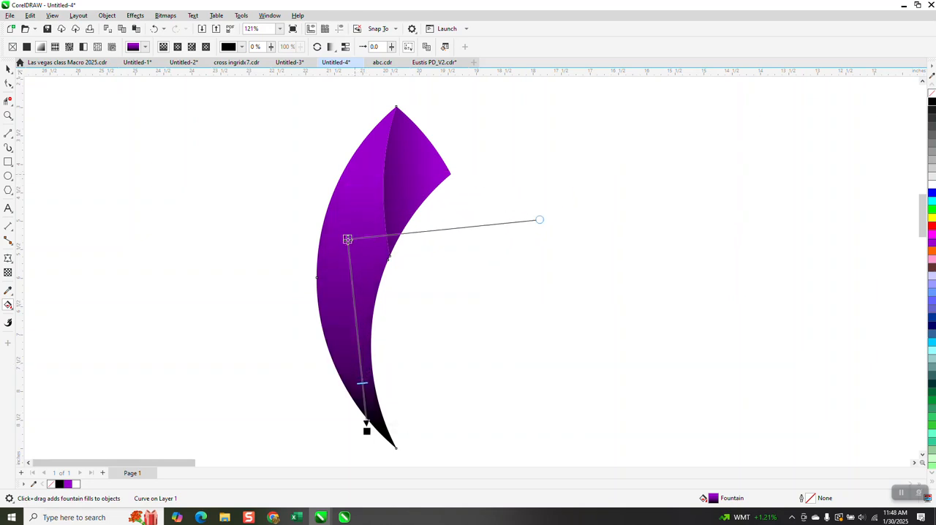
pyautogui.click(9, 70)
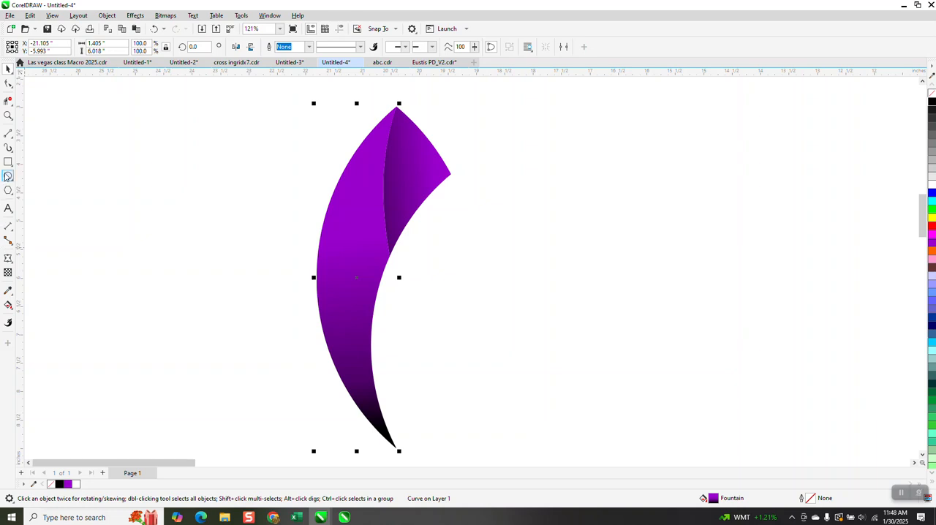
# Draw a narrow upright ellipse about 0.15 by 0.57 inches and place it on the upper part of the left petal piece.
pyautogui.click(8, 176)
pyautogui.moveTo(239, 139); pyautogui.dragTo(235, 173)
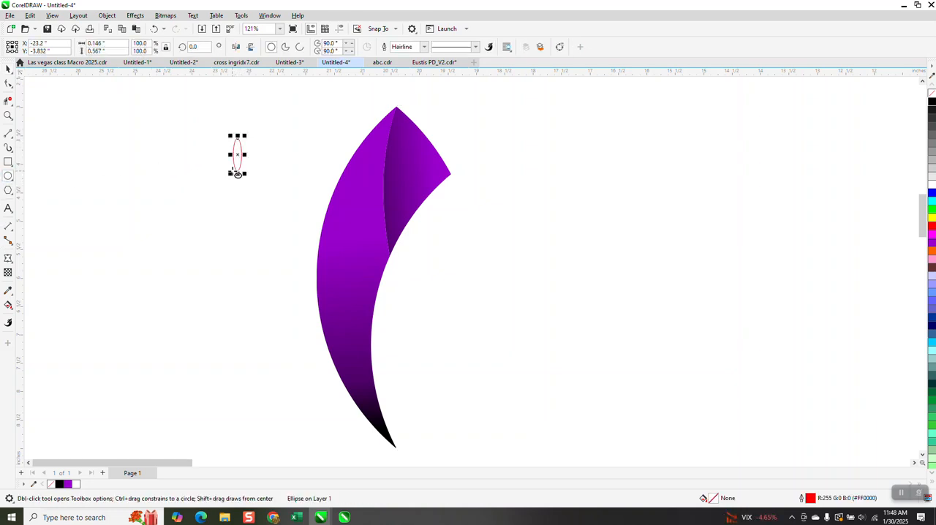
pyautogui.click(9, 69)
pyautogui.moveTo(238, 155); pyautogui.dragTo(343, 192)
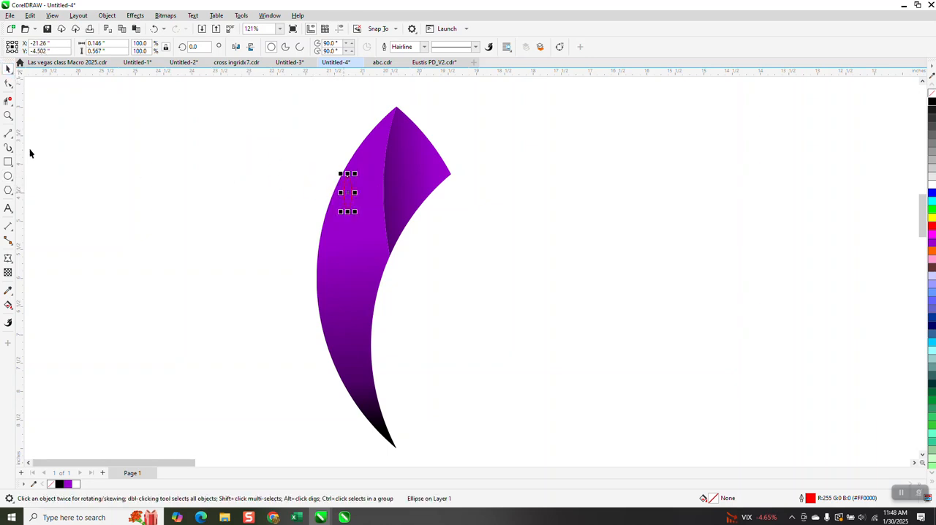
# Fill the small ellipse white with no outline and rotate it to about 340.4 degrees, following the petal's outer edge.
pyautogui.click(8, 117)
pyautogui.click(316, 157)
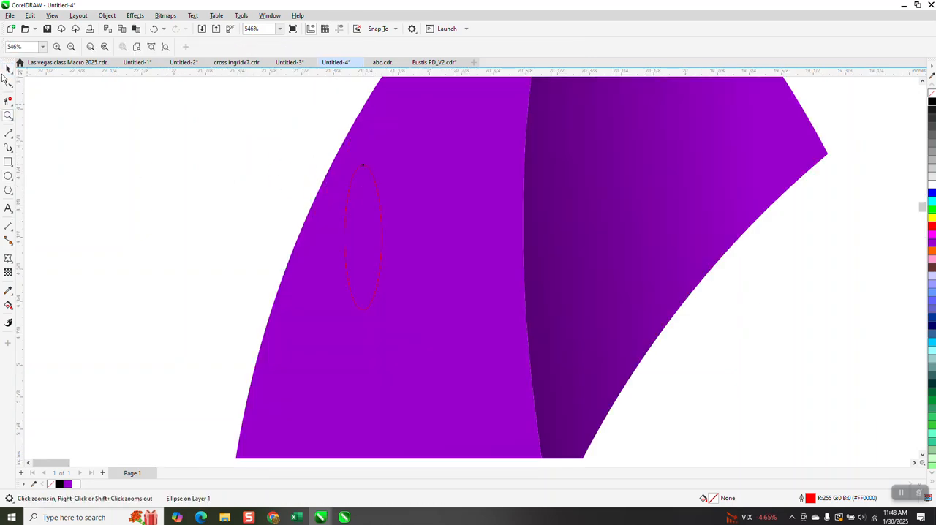
pyautogui.click(8, 69)
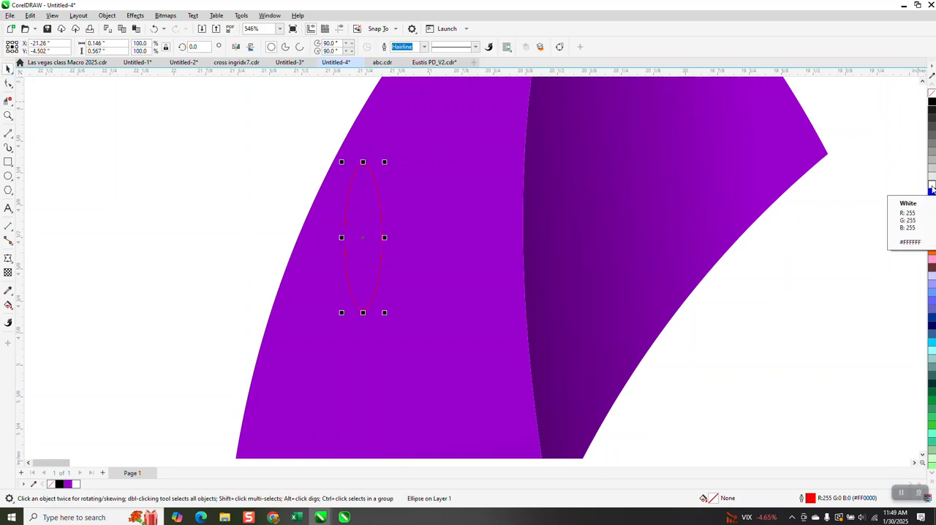
pyautogui.click(931, 187)
pyautogui.rightClick(933, 97)
pyautogui.click(366, 238)
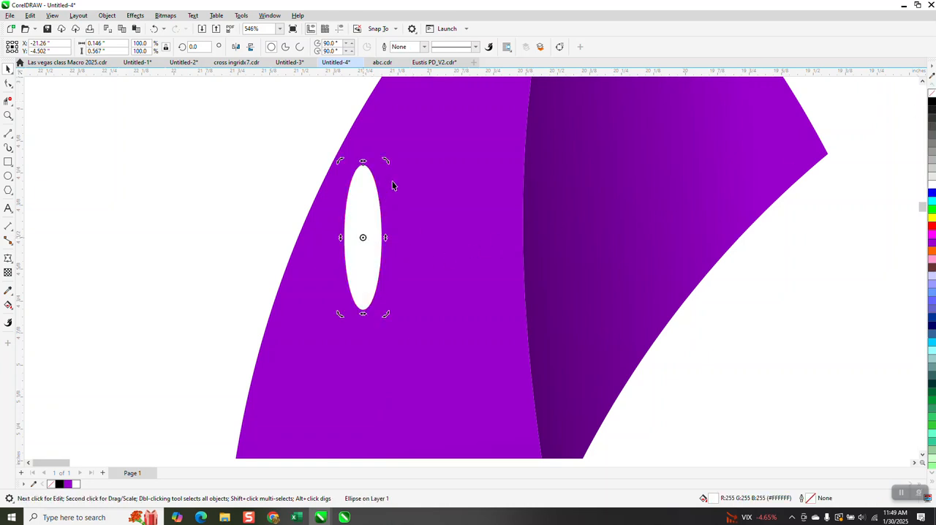
pyautogui.moveTo(389, 167); pyautogui.dragTo(403, 183)
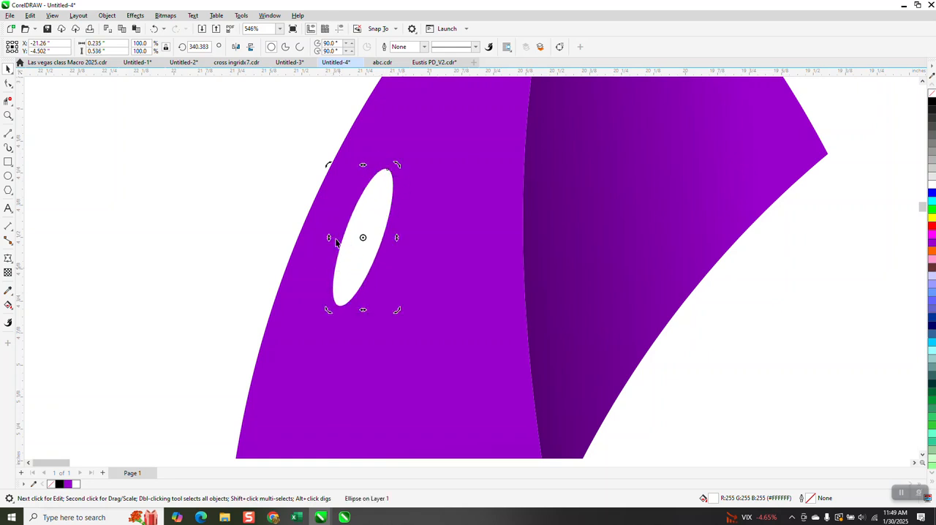
# Apply a Gaussian Blur with a 7.0-pixel radius to the white ellipse.
pyautogui.click(133, 15)
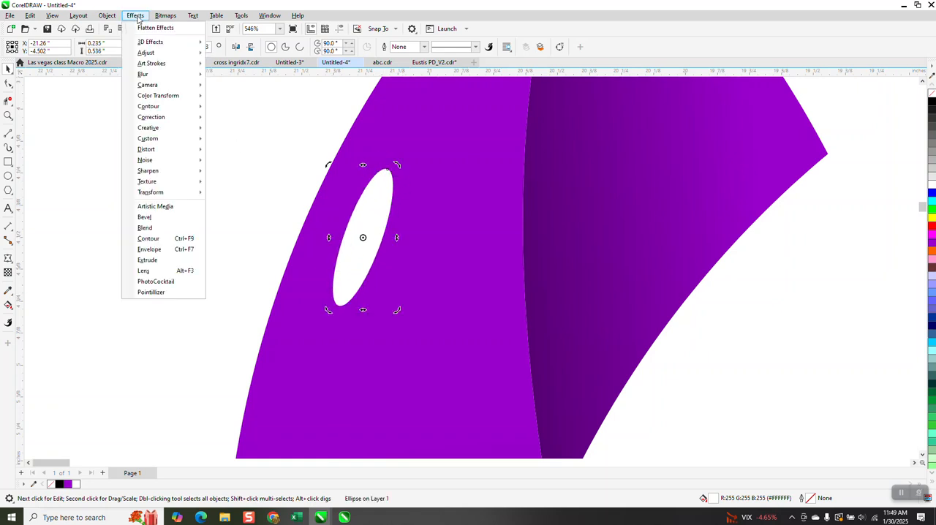
pyautogui.moveTo(153, 74)
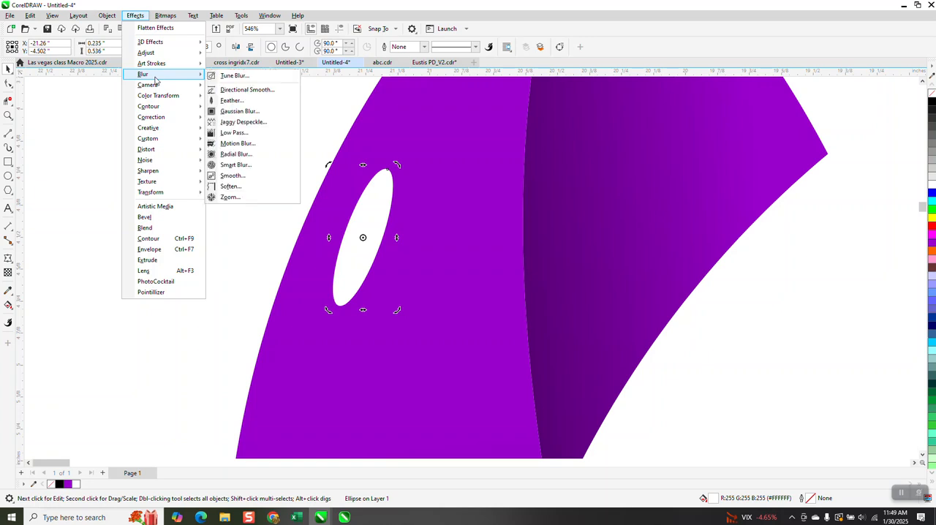
pyautogui.click(238, 111)
pyautogui.moveTo(468, 220); pyautogui.dragTo(585, 213)
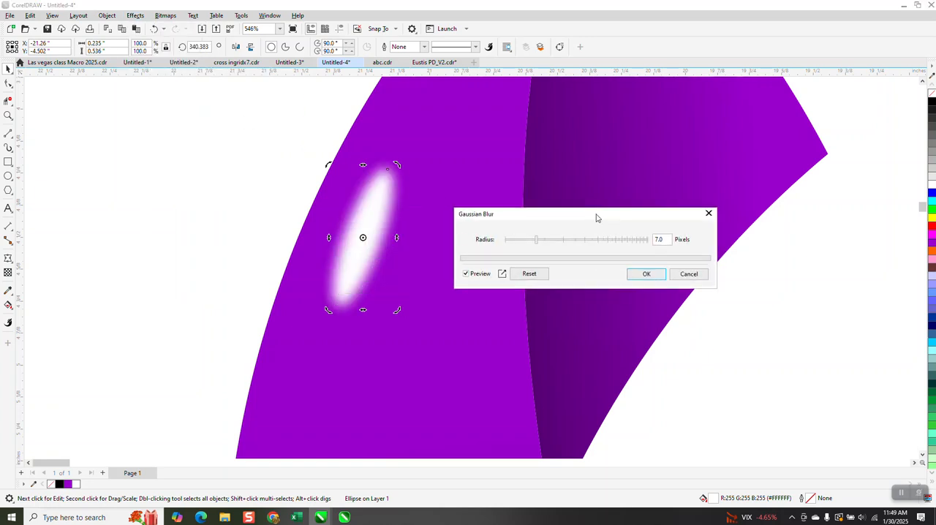
pyautogui.click(636, 275)
# Group the two gradient petal pieces with the blurred white highlight.
pyautogui.scroll(-5, 291, 177)
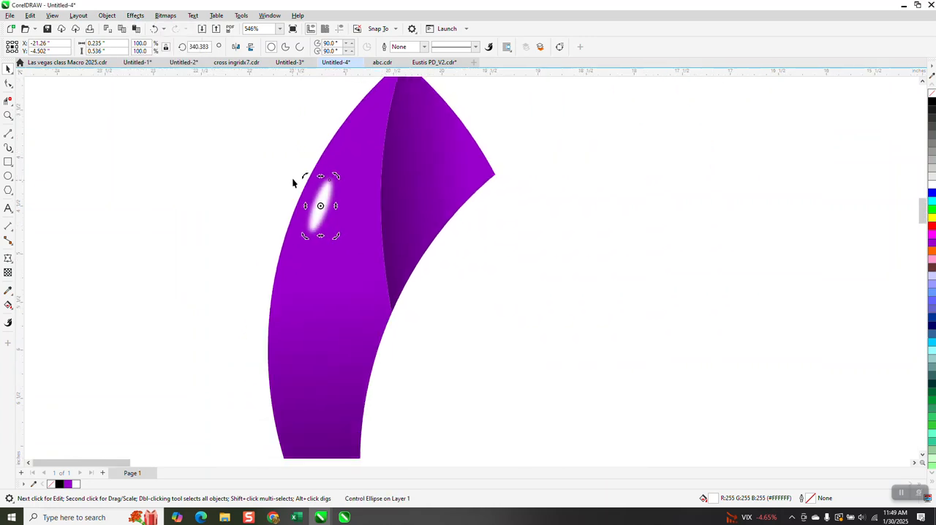
pyautogui.moveTo(263, 109); pyautogui.dragTo(438, 352)
pyautogui.hotkey('ctrl', 'g')
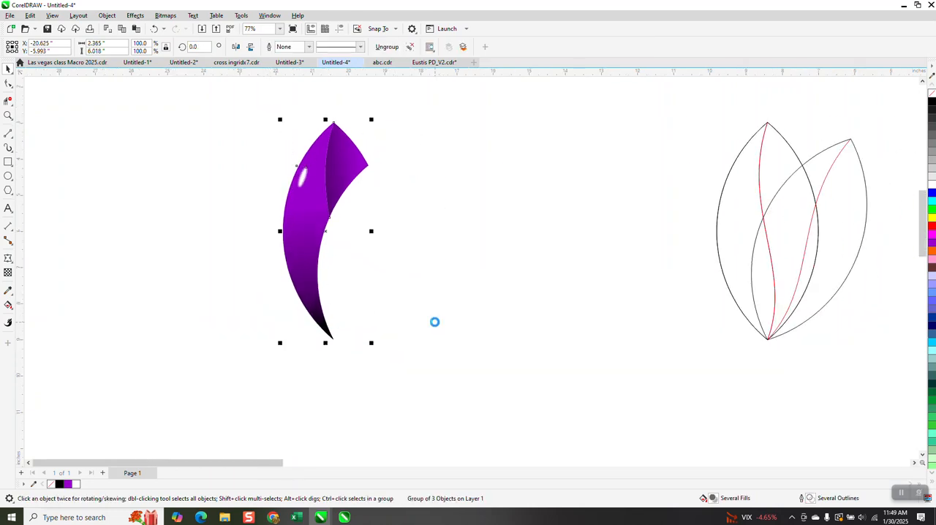
# Set the shaded petal's rotation centre to its bottom tip and create a copy rotated by 22.5 degrees.
pyautogui.click(324, 231)
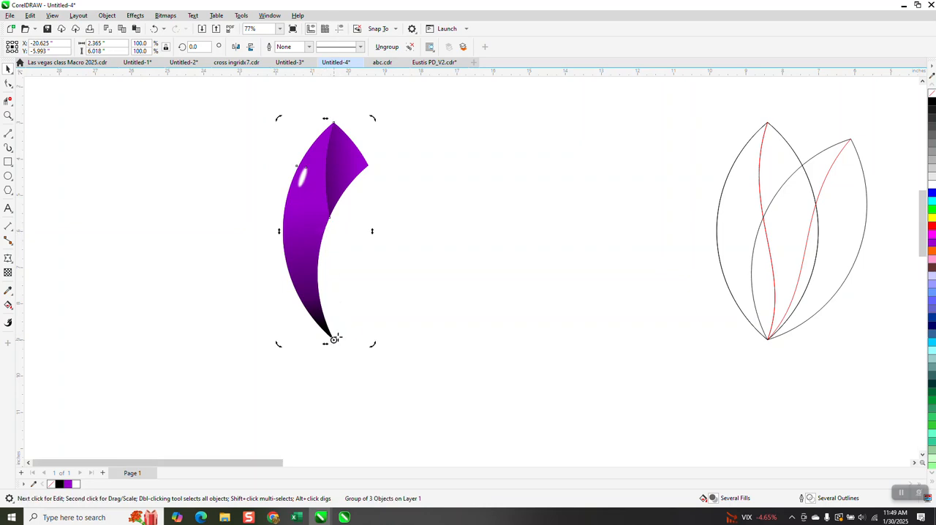
pyautogui.rightClick(220, 96)
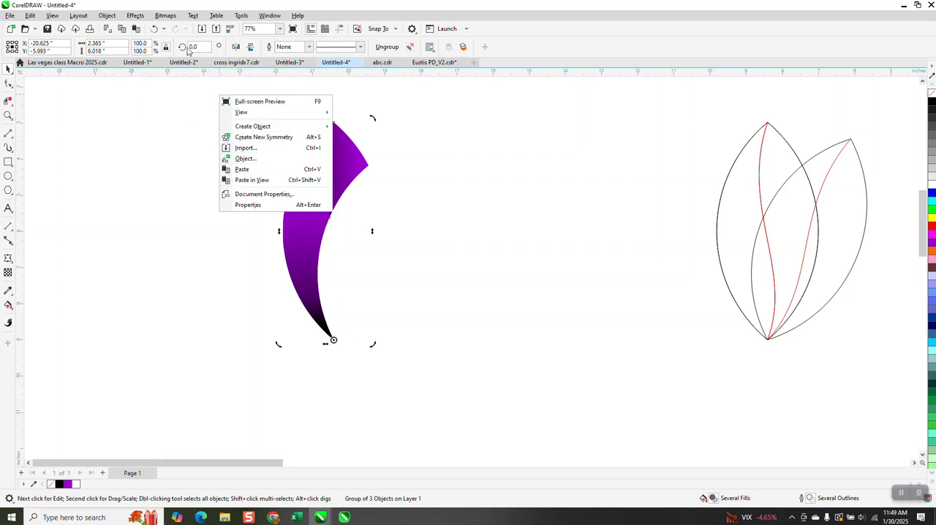
pyautogui.click(191, 48)
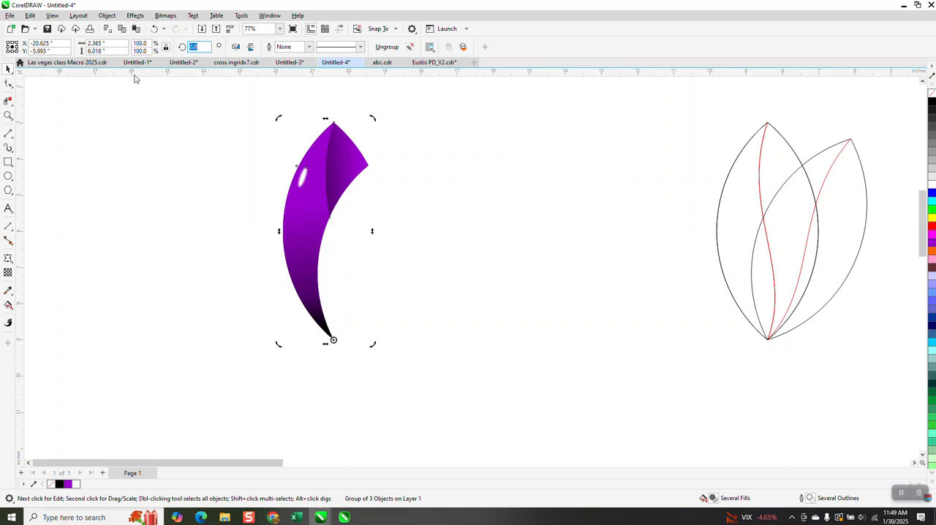
pyautogui.hotkey('ctrl', 'Return')
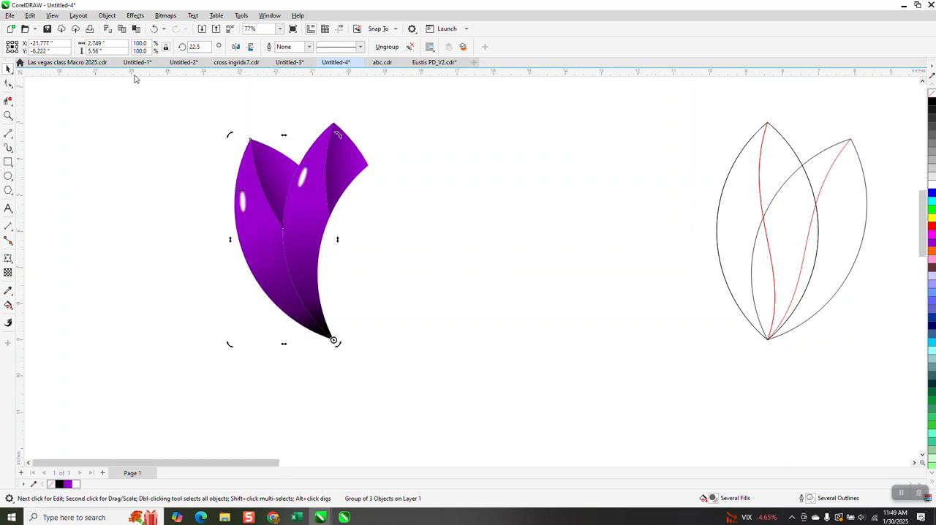
# Repeat the 22.5-degree rotated petal copy counterclockwise down the flower's left side to the 157.5-degree position.
pyautogui.hotkey('ctrl', 'r')
pyautogui.hotkey('ctrl', 'r')
pyautogui.hotkey('ctrl', 'r')
pyautogui.hotkey('ctrl', 'r')
pyautogui.hotkey('ctrl', 'r')
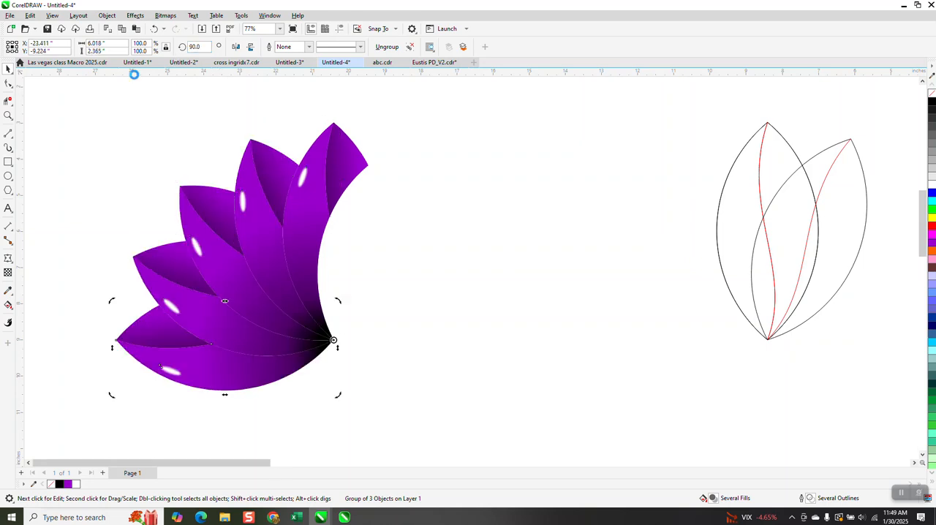
pyautogui.hotkey('ctrl', 'r')
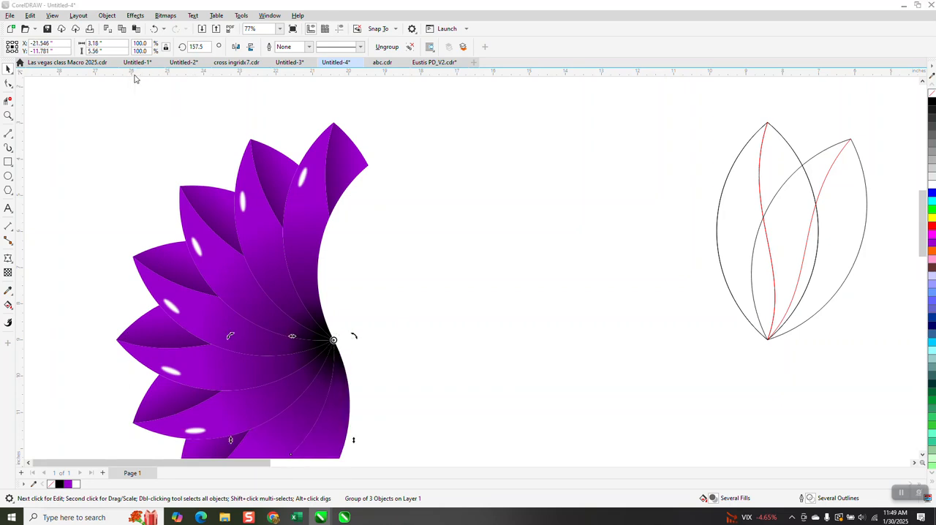
pyautogui.hotkey('ctrl', 'j')
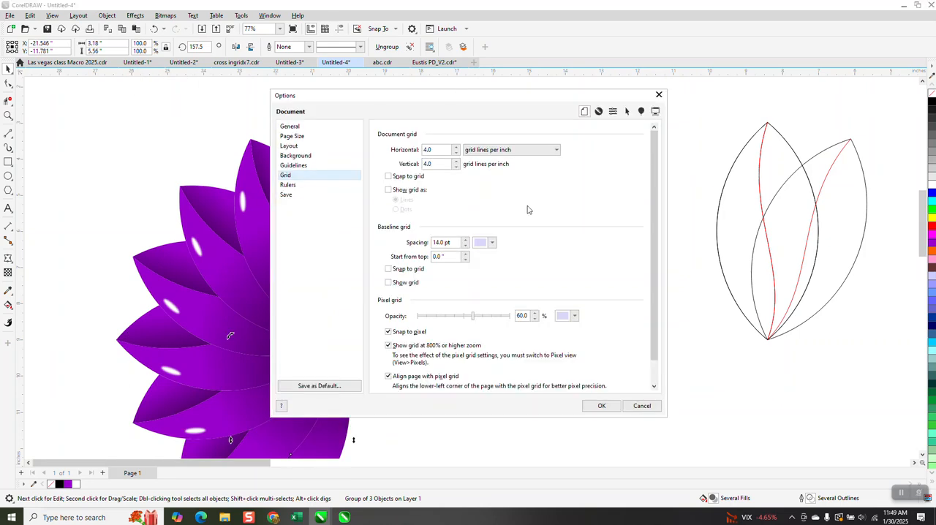
pyautogui.click(639, 405)
# Continue the 22.5-degree rotated copies from the 180-degree position until the petals close the full circle.
pyautogui.scroll(-1, 432, 389)
pyautogui.click(360, 419)
pyautogui.hotkey('ctrl', 'r')
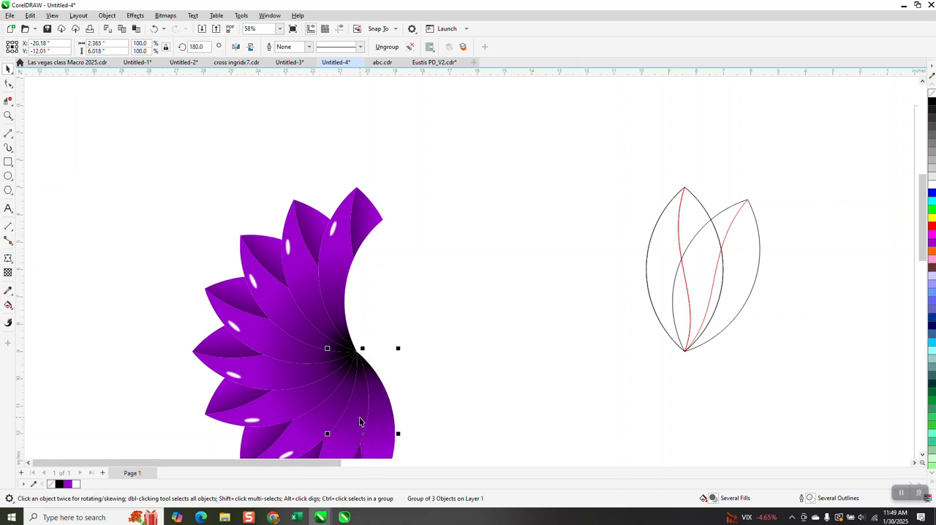
pyautogui.hotkey('ctrl', 'r')
pyautogui.hotkey('ctrl', 'r')
pyautogui.hotkey('ctrl', 'r')
pyautogui.hotkey('ctrl', 'r')
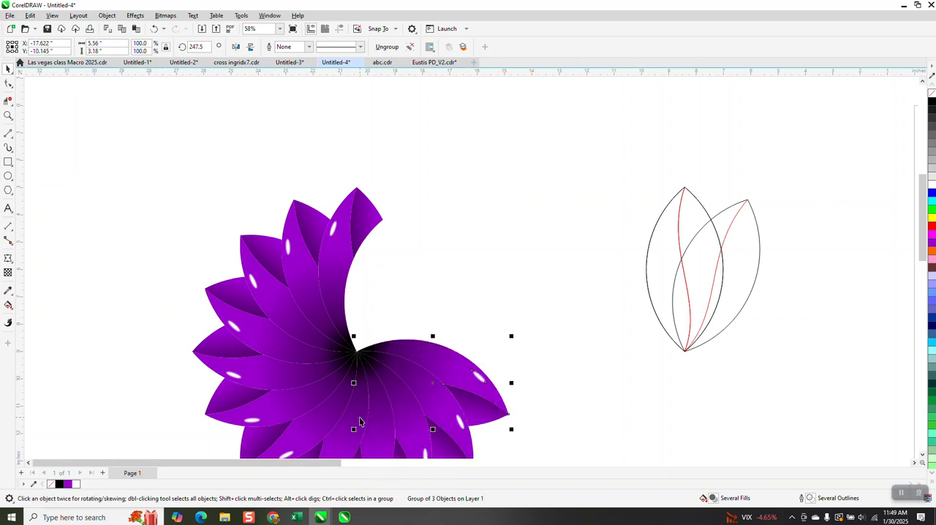
pyautogui.hotkey('ctrl', 'r')
pyautogui.hotkey('ctrl', 'r')
pyautogui.hotkey('ctrl', 'r')
pyautogui.keyDown('ctrl'); pyautogui.click(360, 420); pyautogui.keyUp('ctrl')
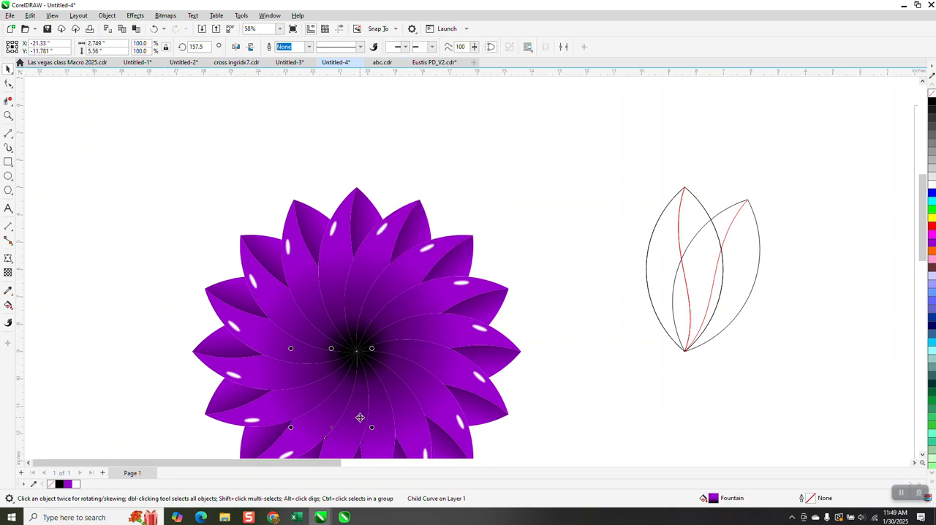
# Place the black rectangle behind the purple flower and stretch it leftward to about 25.55 inches wide.
pyautogui.scroll(-2, 335, 239)
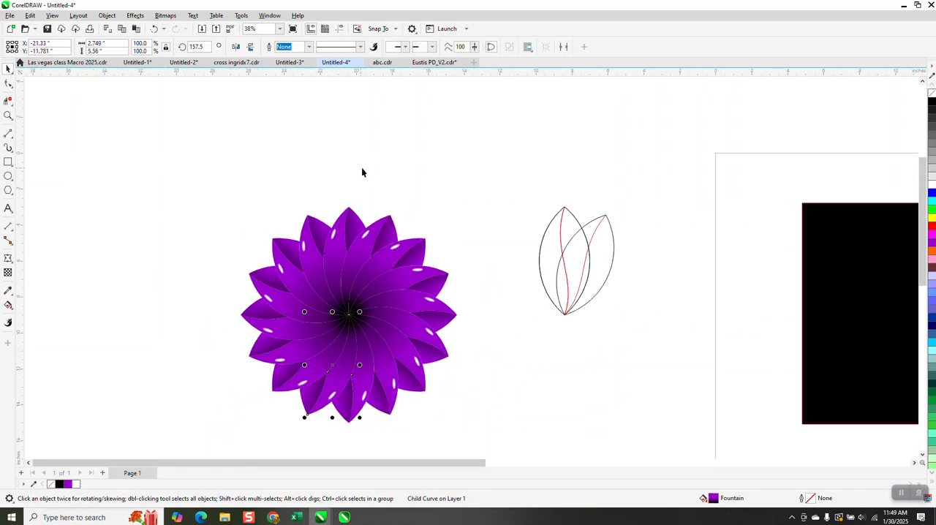
pyautogui.scroll(-1, 361, 172)
pyautogui.moveTo(731, 272); pyautogui.dragTo(132, 272)
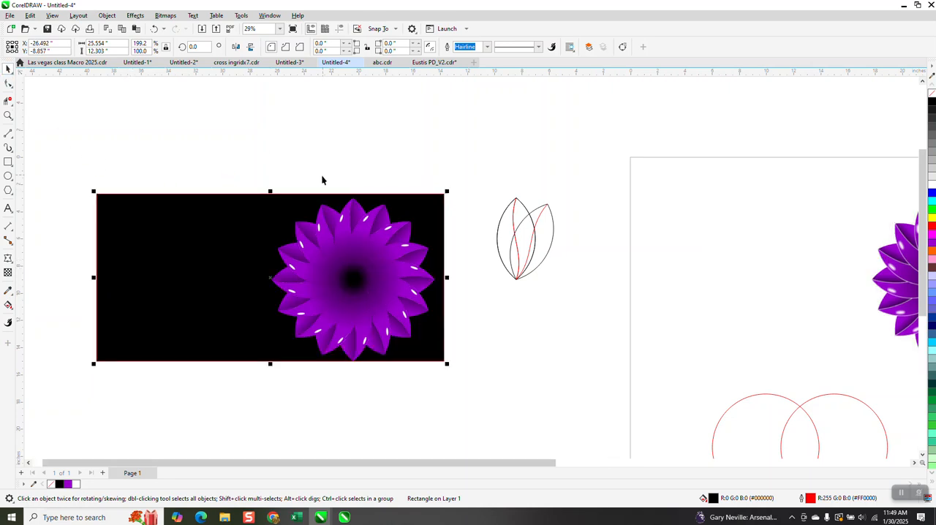
# Duplicate the flower 12 inches to the left and give the copy white hairline outlines with no fill.
pyautogui.moveTo(246, 188); pyautogui.dragTo(451, 371)
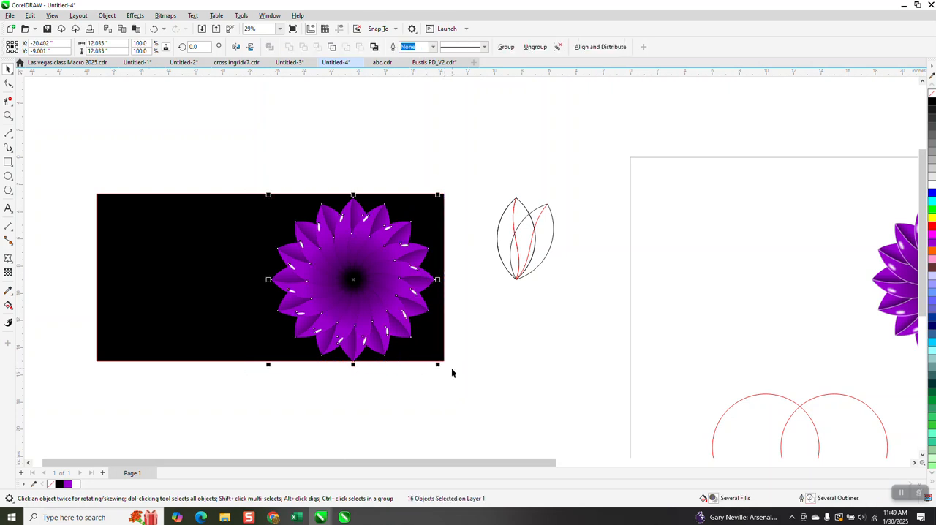
pyautogui.hotkey('ctrl', 'd')
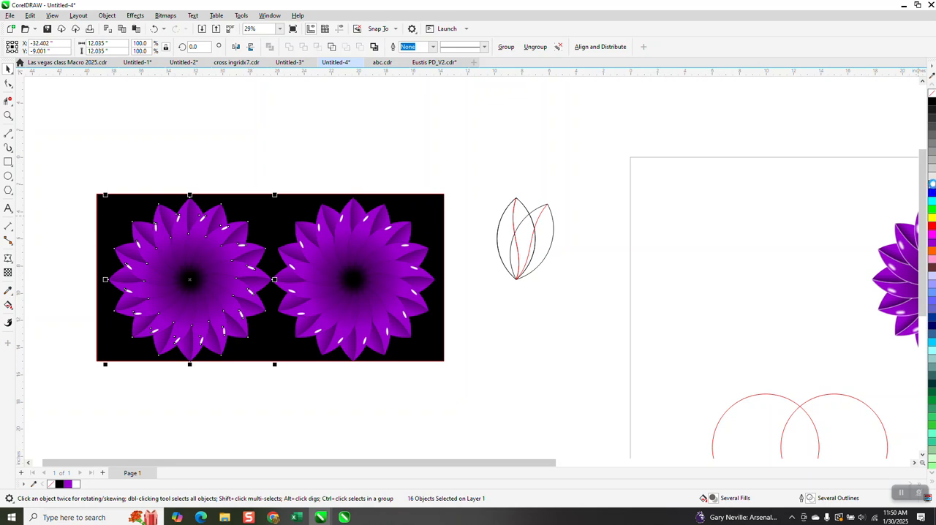
pyautogui.rightClick(931, 185)
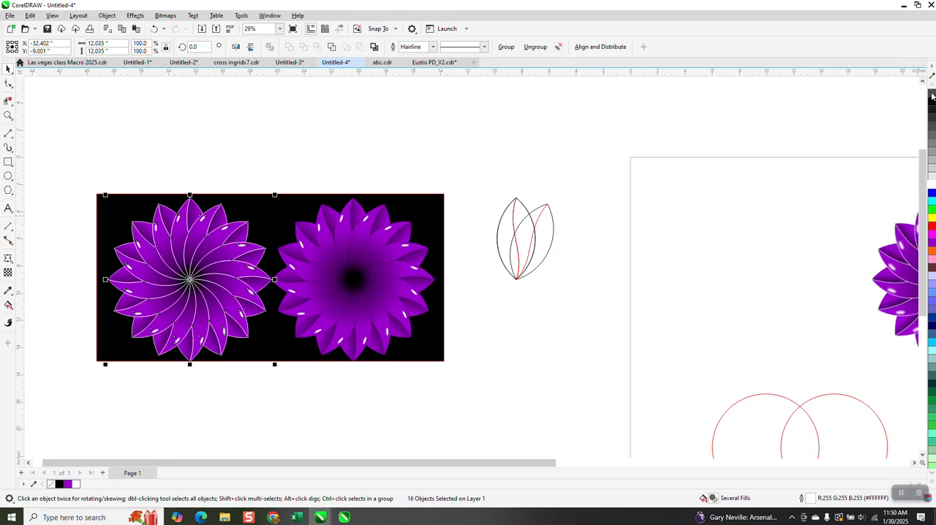
pyautogui.click(931, 95)
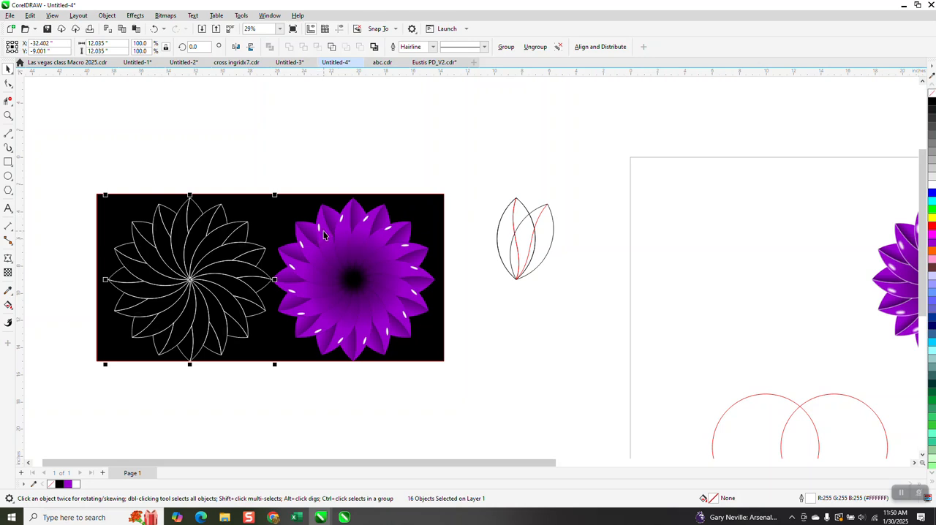
# Group the white-outlined petals of the duplicate flower and set the group's outline width to 0.031 in.
pyautogui.moveTo(272, 175); pyautogui.dragTo(456, 362)
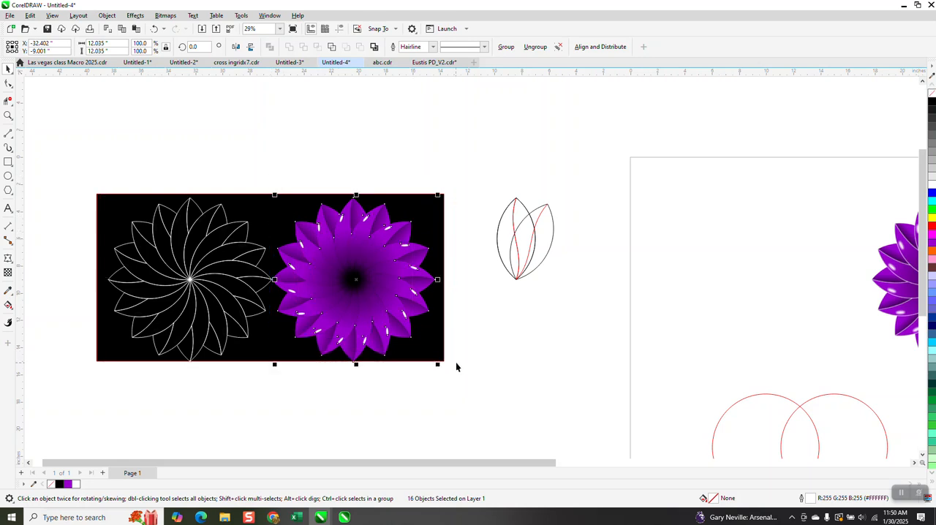
pyautogui.click(161, 210)
pyautogui.moveTo(102, 174); pyautogui.dragTo(286, 372)
pyautogui.hotkey('ctrl', 'g')
pyautogui.click(307, 51)
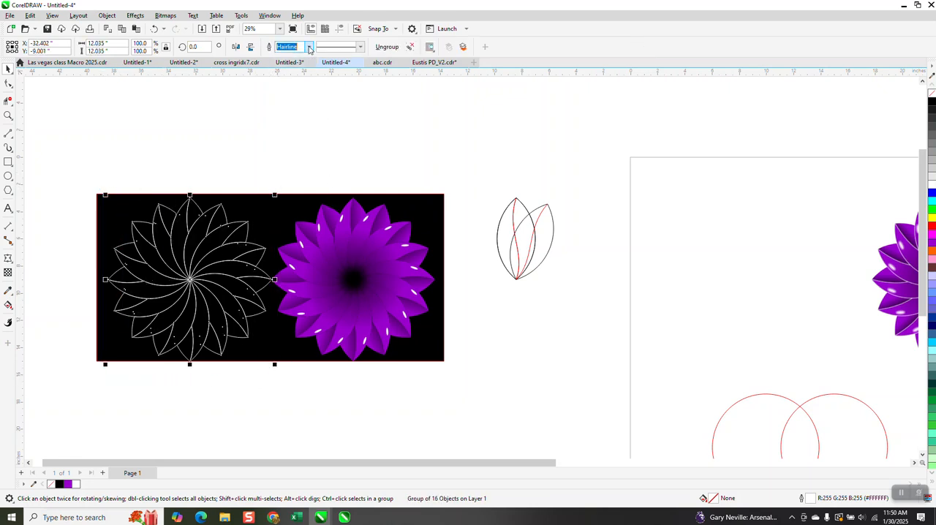
pyautogui.click(309, 48)
pyautogui.click(288, 104)
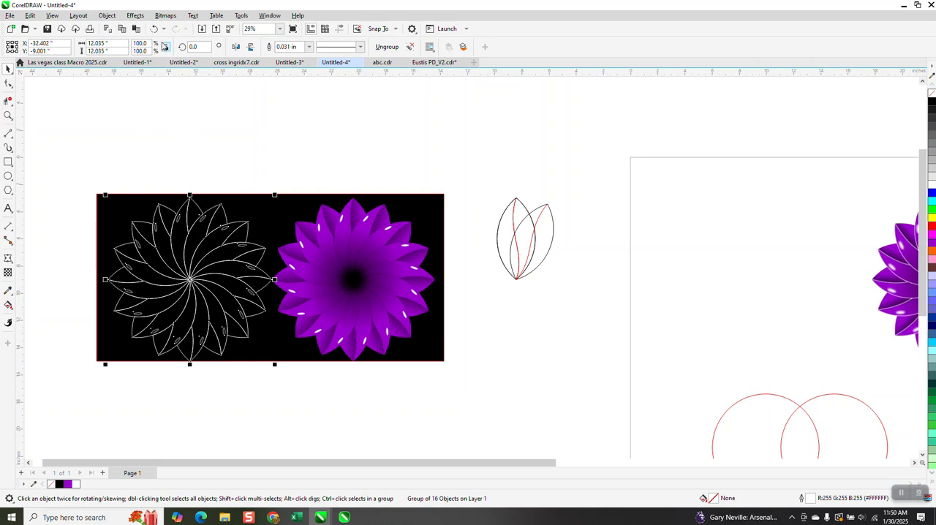
# Apply a Gaussian Blur with a 7.0-pixel radius to the grouped white petal outlines.
pyautogui.click(135, 15)
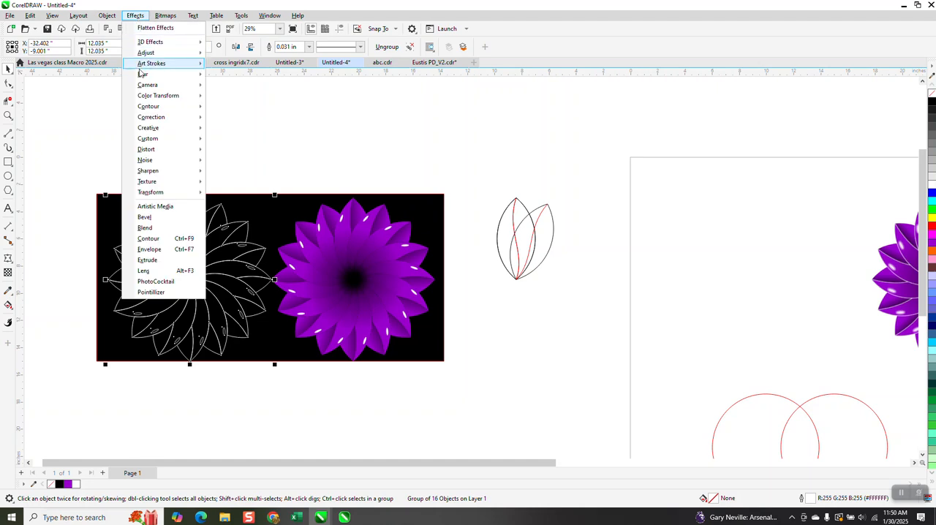
pyautogui.moveTo(147, 74)
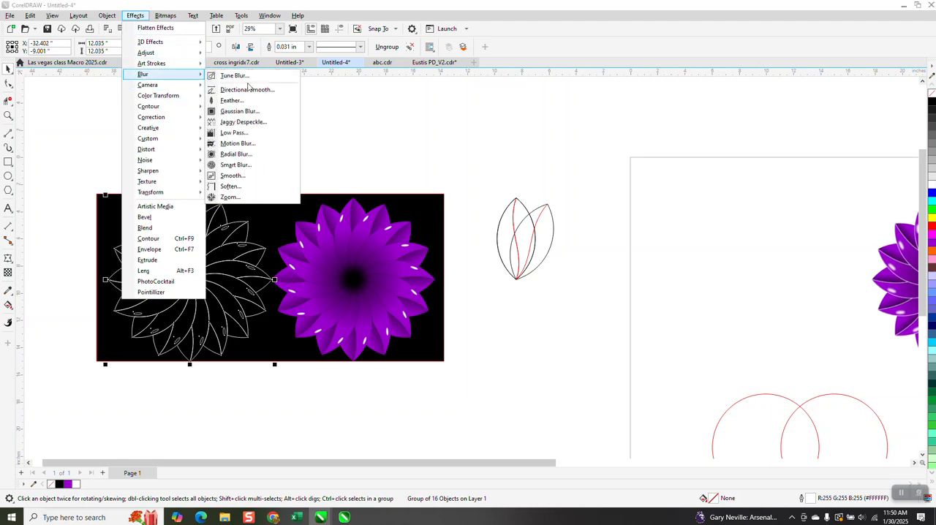
pyautogui.click(250, 111)
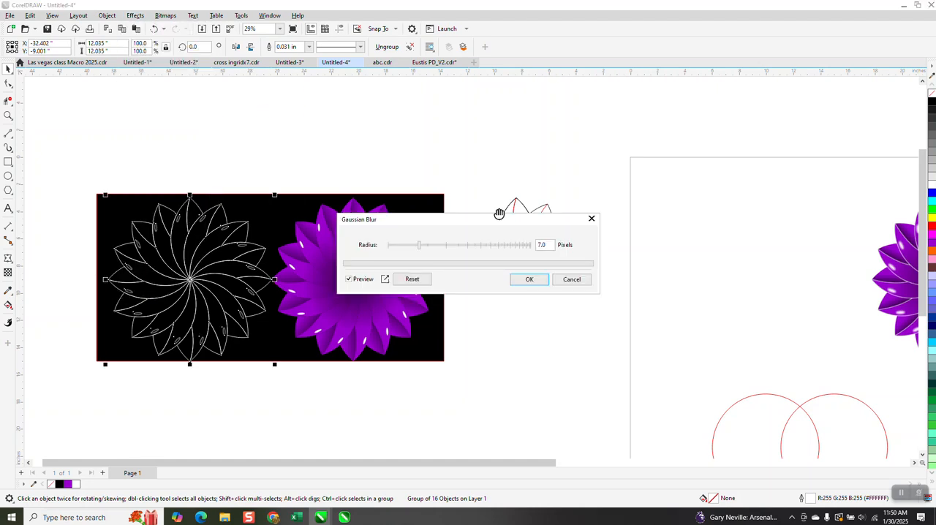
pyautogui.click(530, 279)
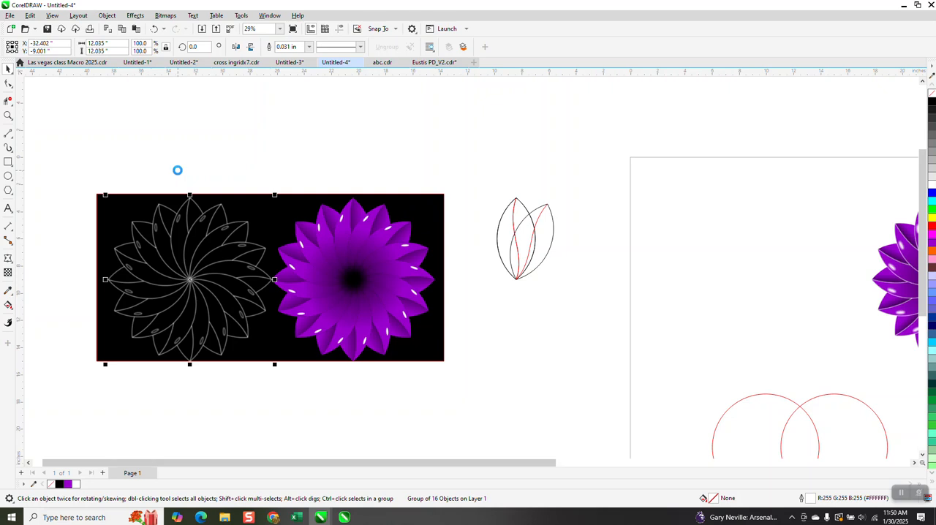
# Move the blurred outline group 12 inches right onto the purple flower and examine the petal edges up close.
pyautogui.click(8, 116)
pyautogui.moveTo(325, 195); pyautogui.dragTo(388, 266)
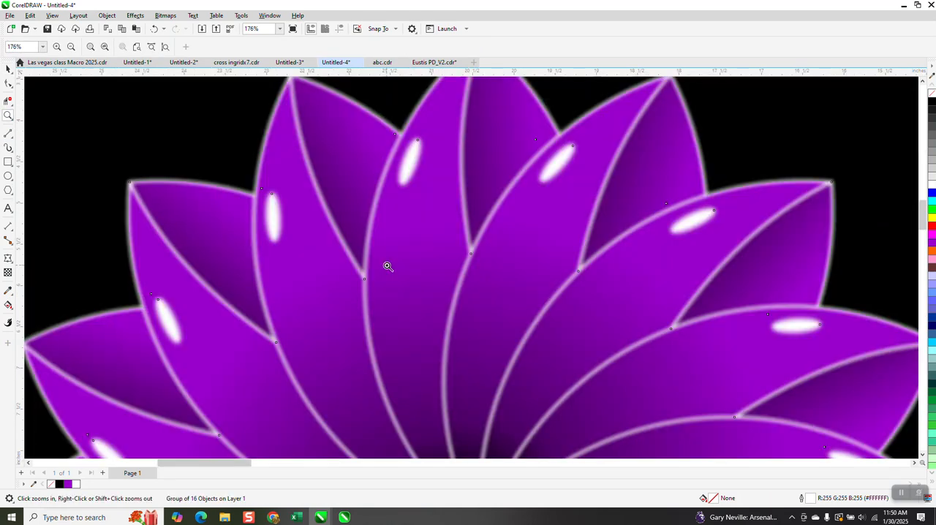
pyautogui.scroll(-3, 371, 250)
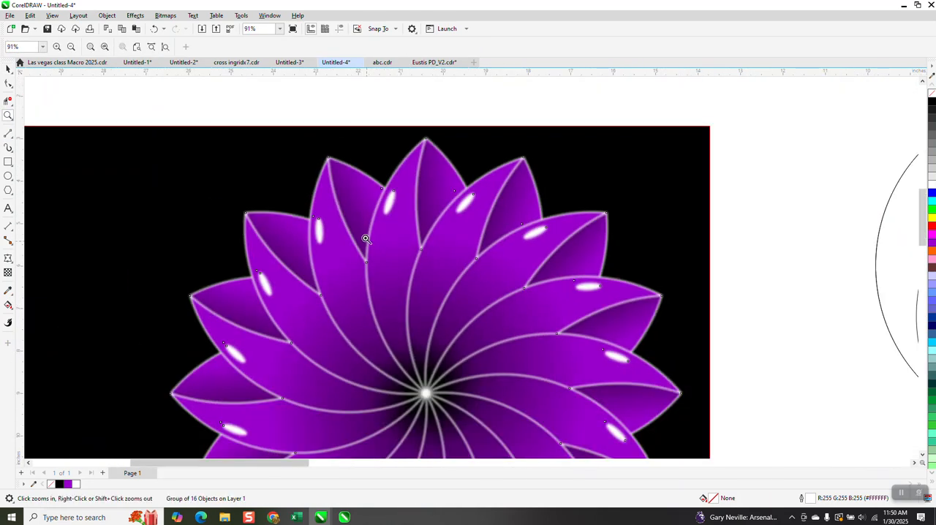
pyautogui.scroll(-2, 376, 226)
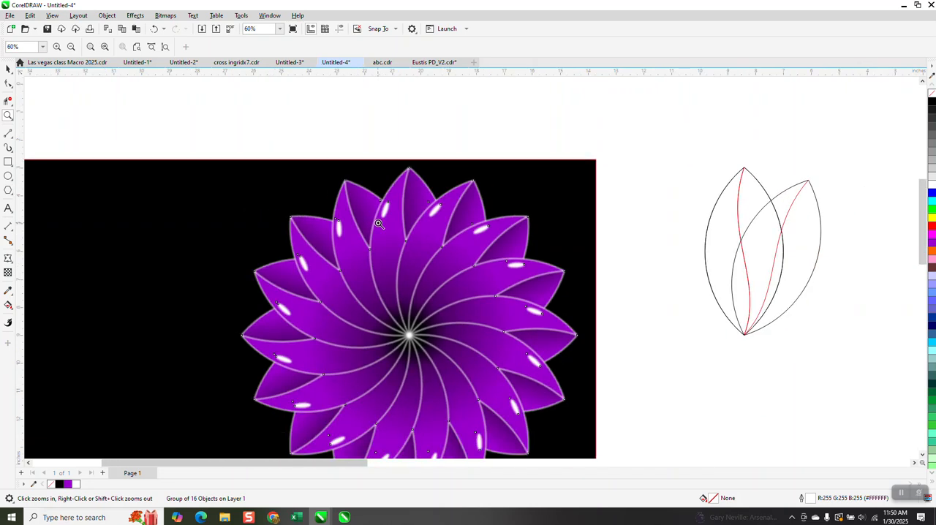
# Try magenta, red and yellow outline colors on the blurred petal group and restore the white outline.
pyautogui.click(8, 68)
pyautogui.click(411, 167)
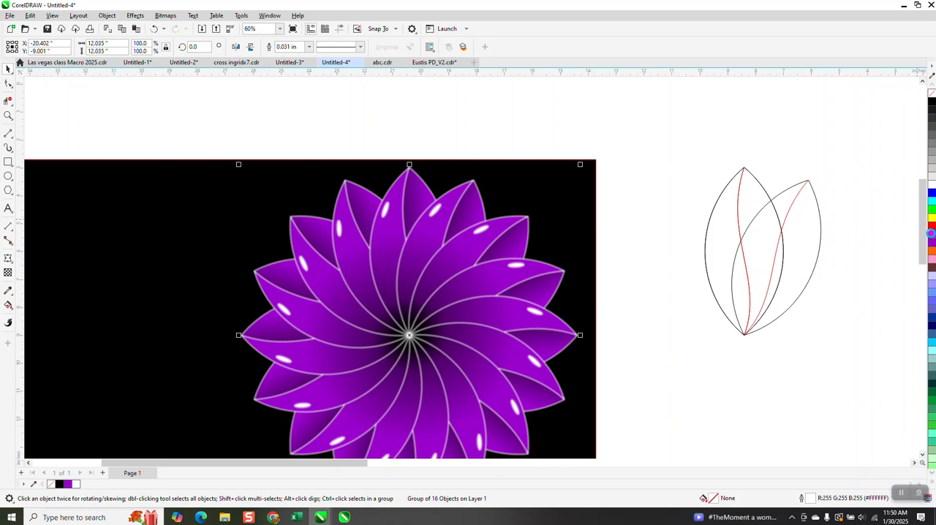
pyautogui.rightClick(932, 228)
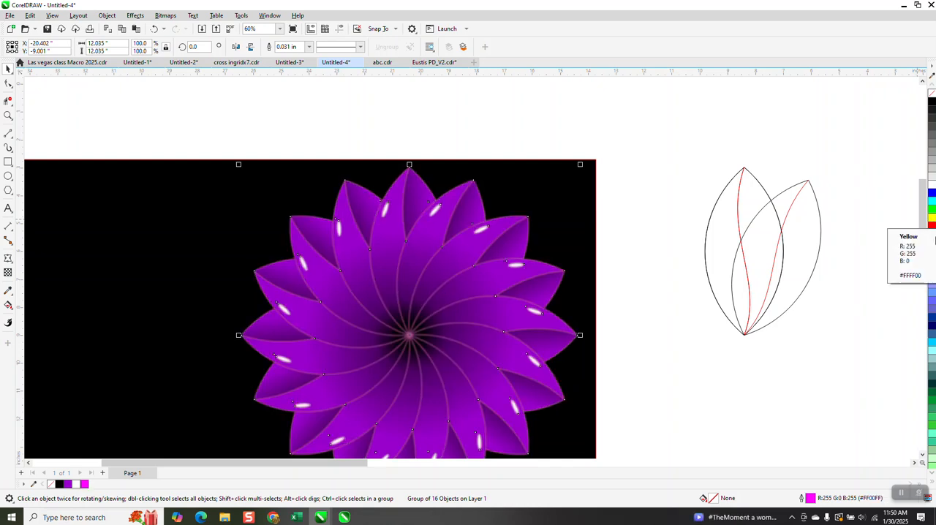
pyautogui.rightClick(931, 221)
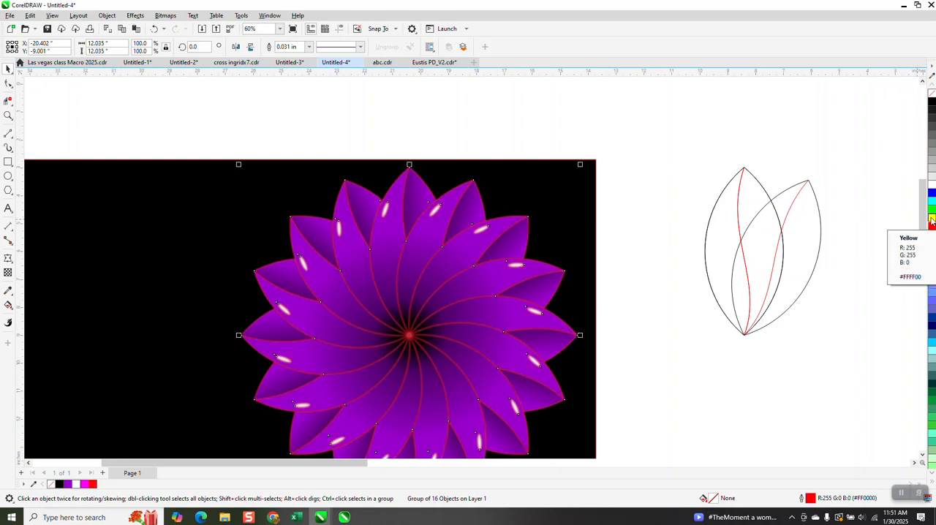
pyautogui.rightClick(930, 216)
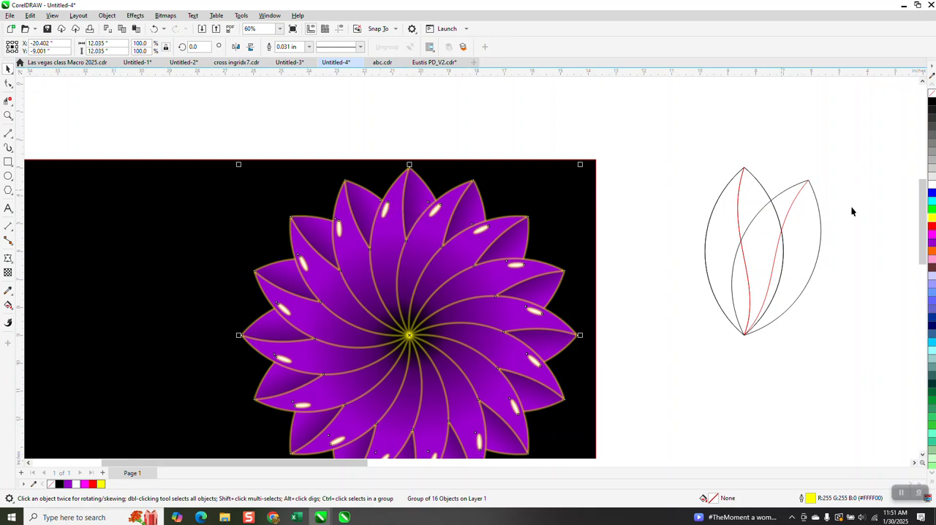
pyautogui.rightClick(932, 103)
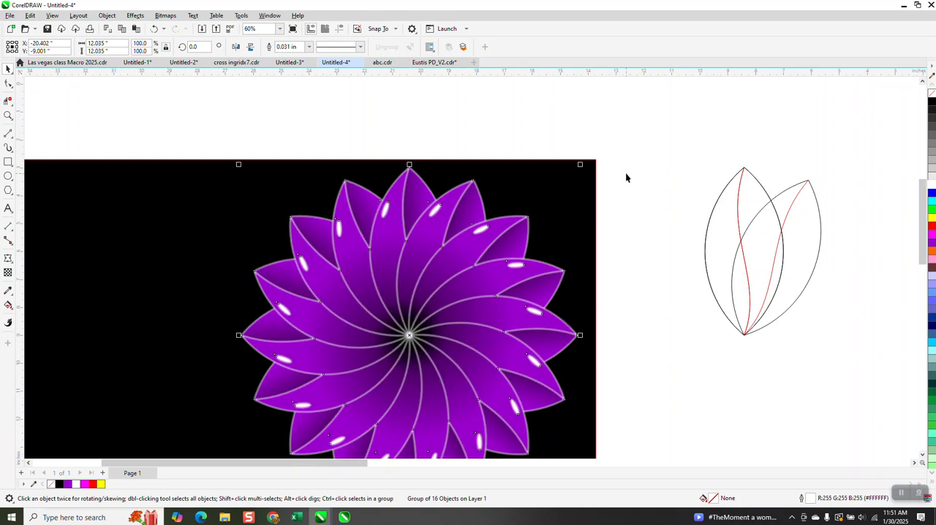
# Remove the outline from the blurred petal group over the purple flower.
pyautogui.scroll(-1, 622, 173)
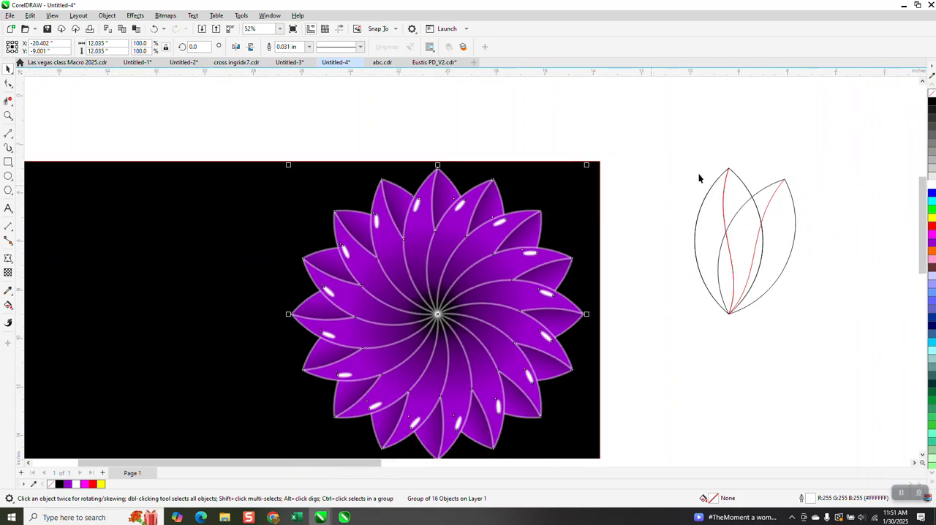
pyautogui.click(8, 116)
pyautogui.moveTo(280, 178); pyautogui.dragTo(625, 399)
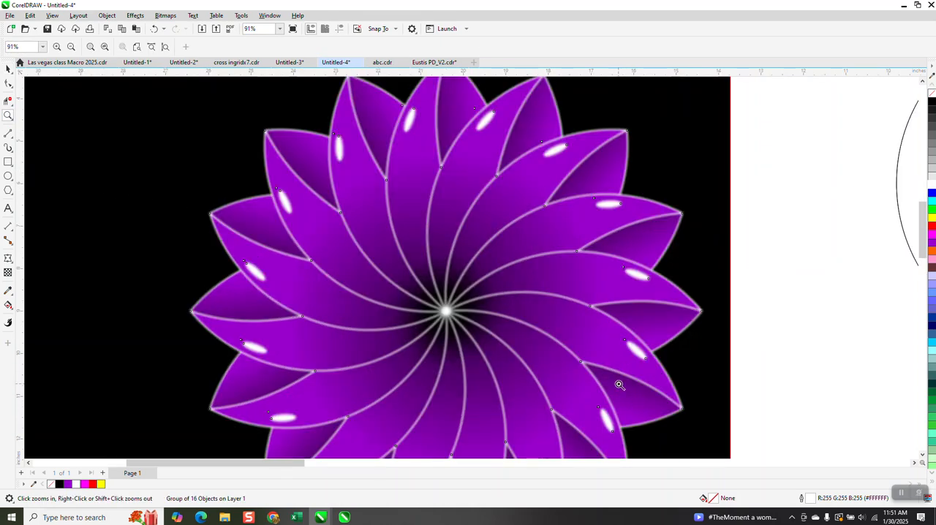
pyautogui.scroll(-2, 601, 359)
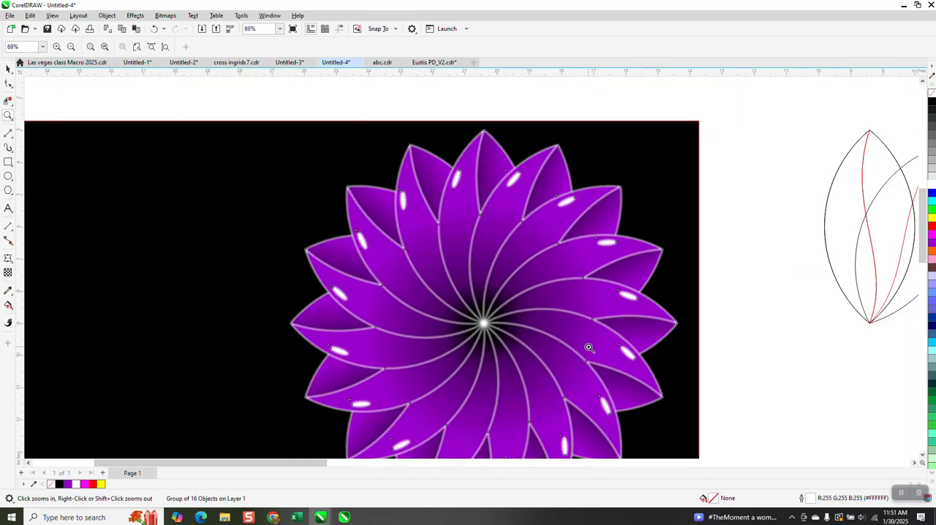
pyautogui.click(8, 68)
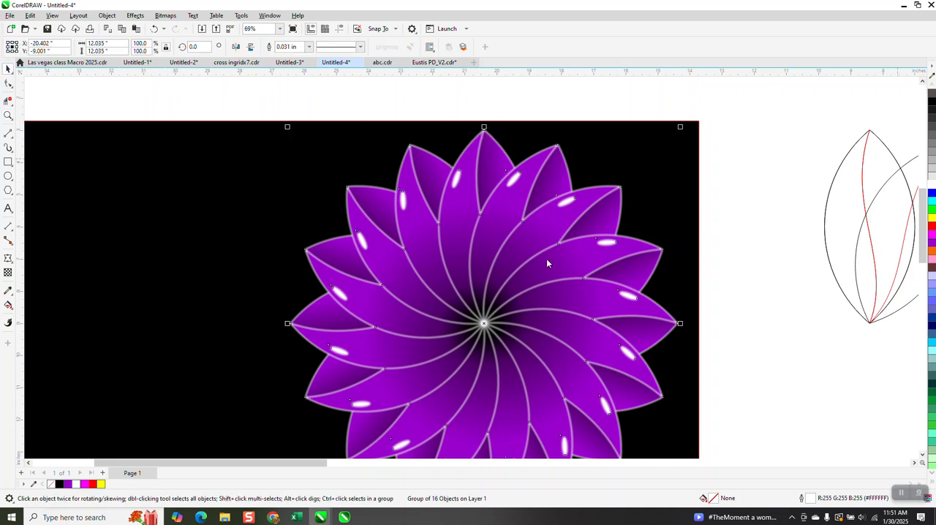
pyautogui.rightClick(931, 93)
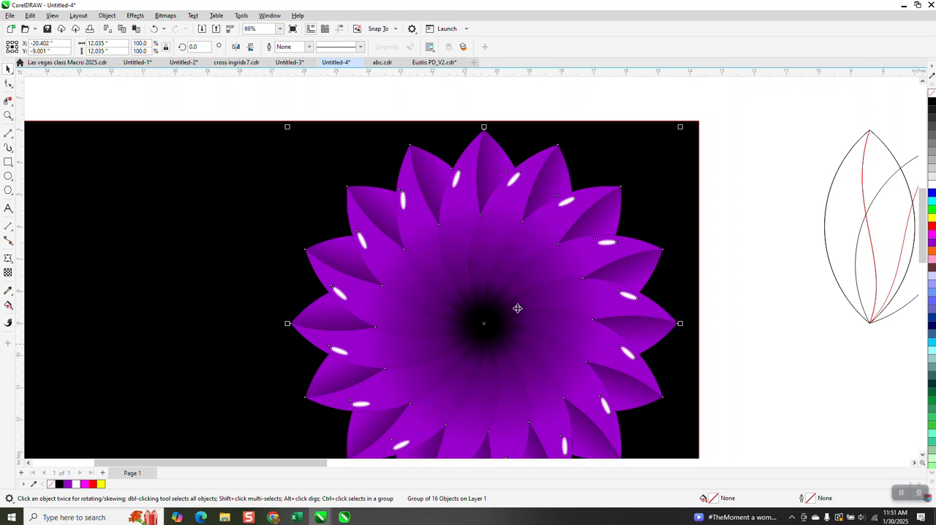
pyautogui.scroll(-1, 456, 282)
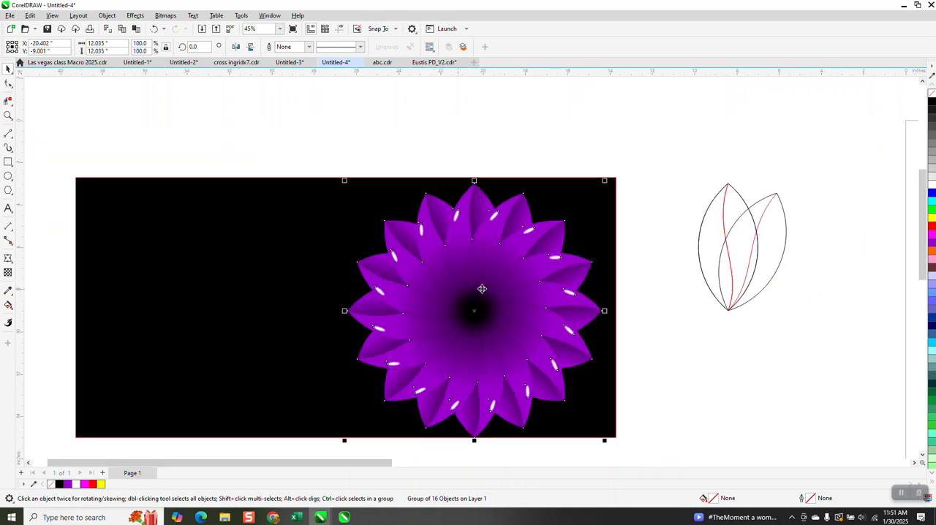